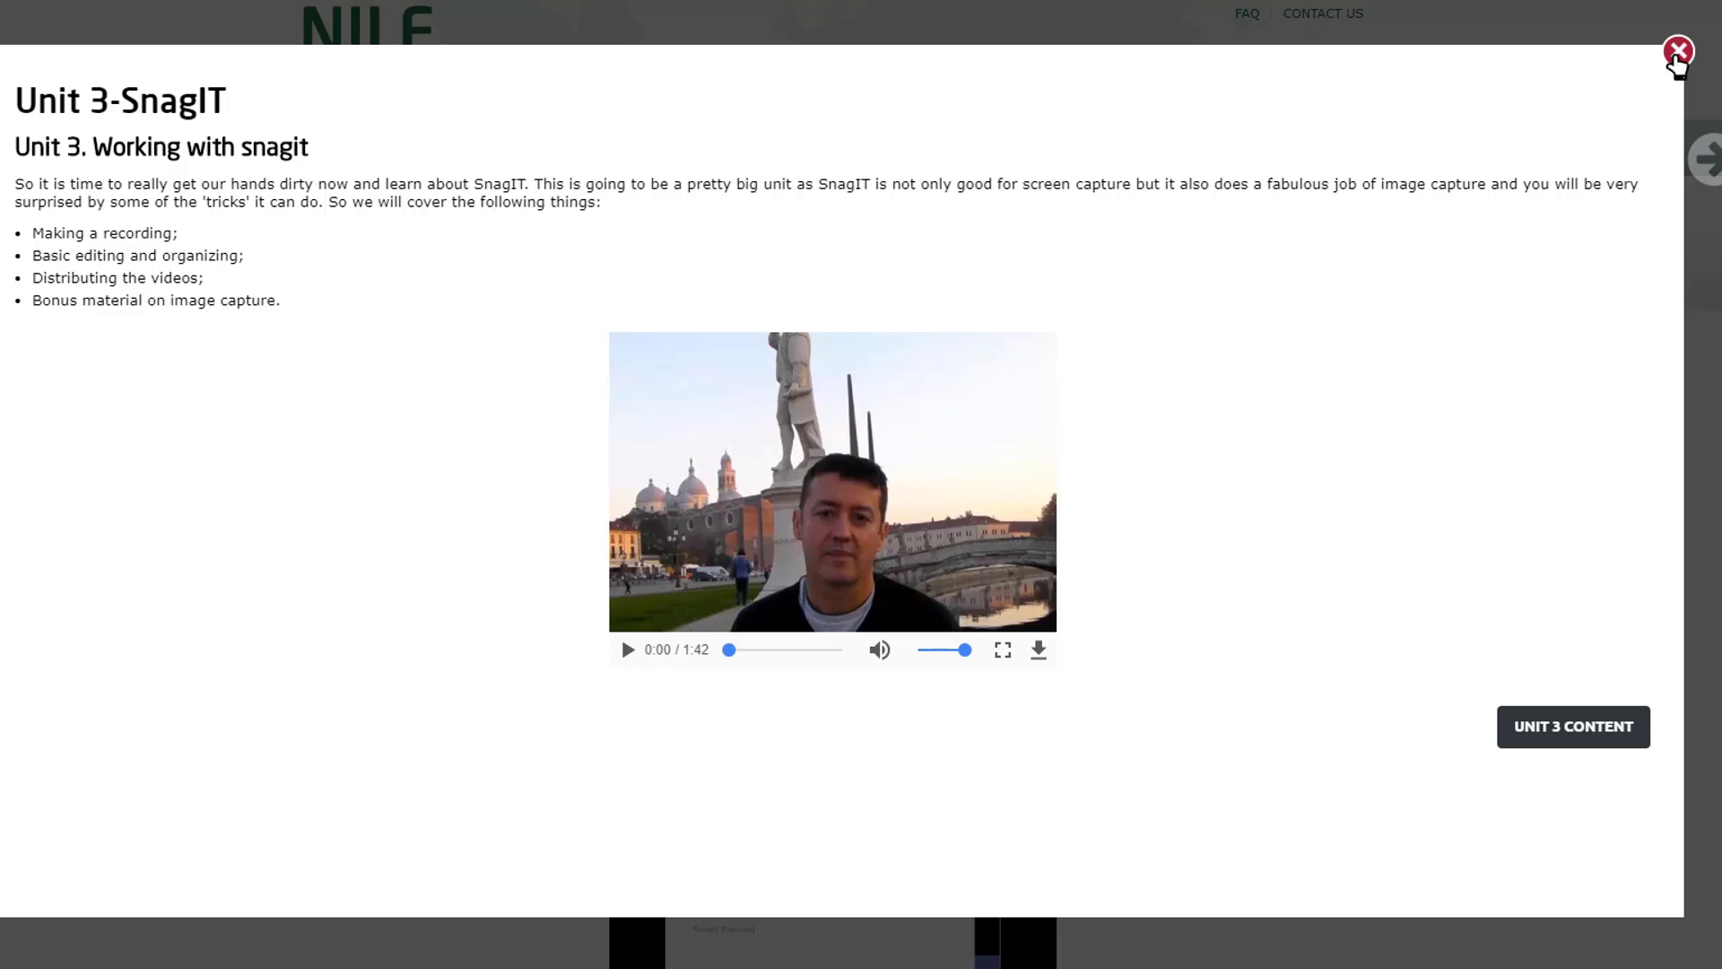
# - Open the Unit 3-SnagIT content from the course home and look through the page down to the self-check section
pyautogui.click(1679, 51)
pyautogui.scroll(-13, 1390, 404)
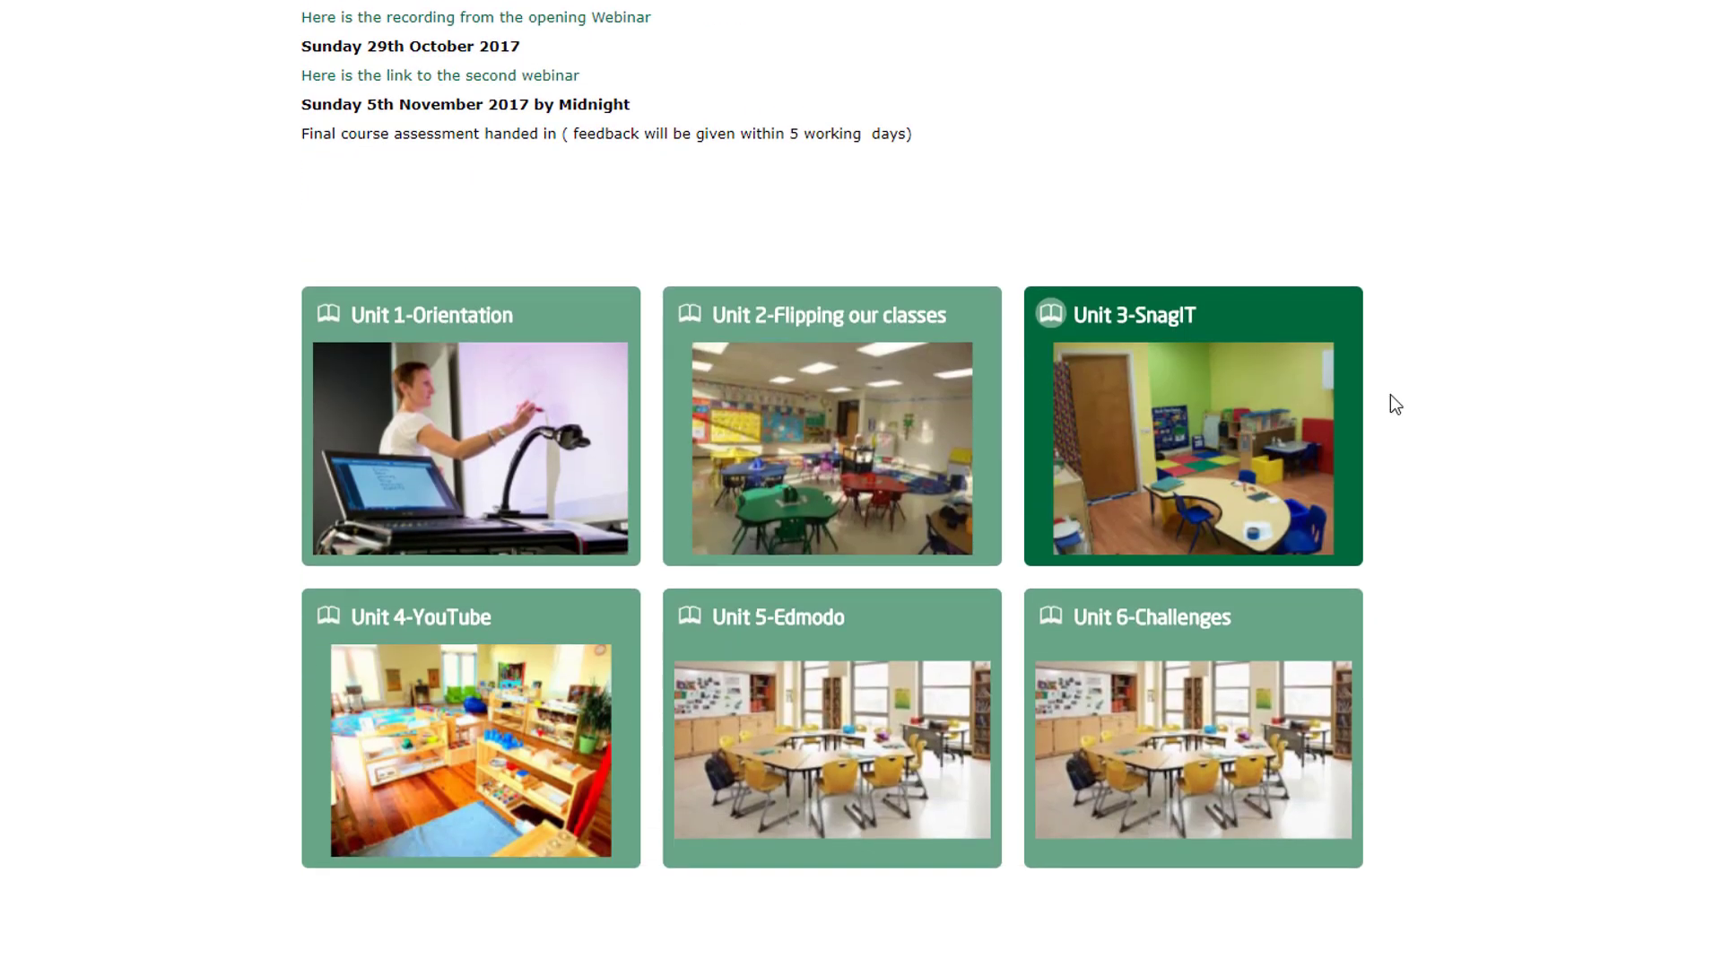
pyautogui.click(1121, 437)
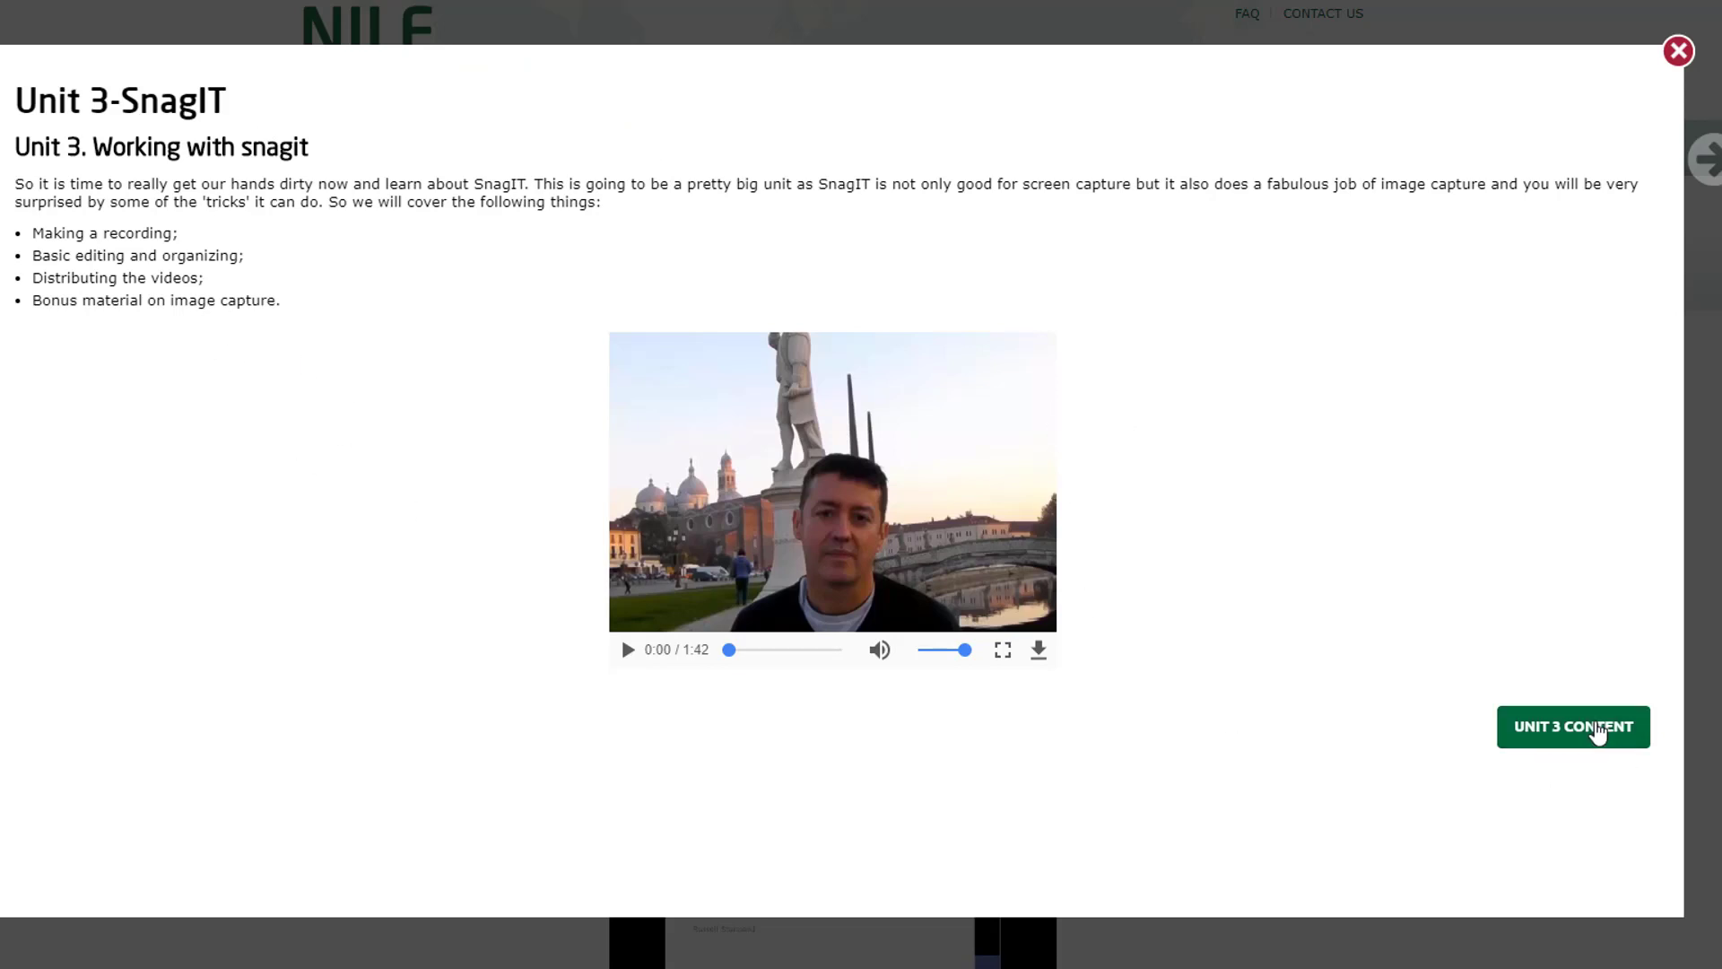
pyautogui.click(1597, 732)
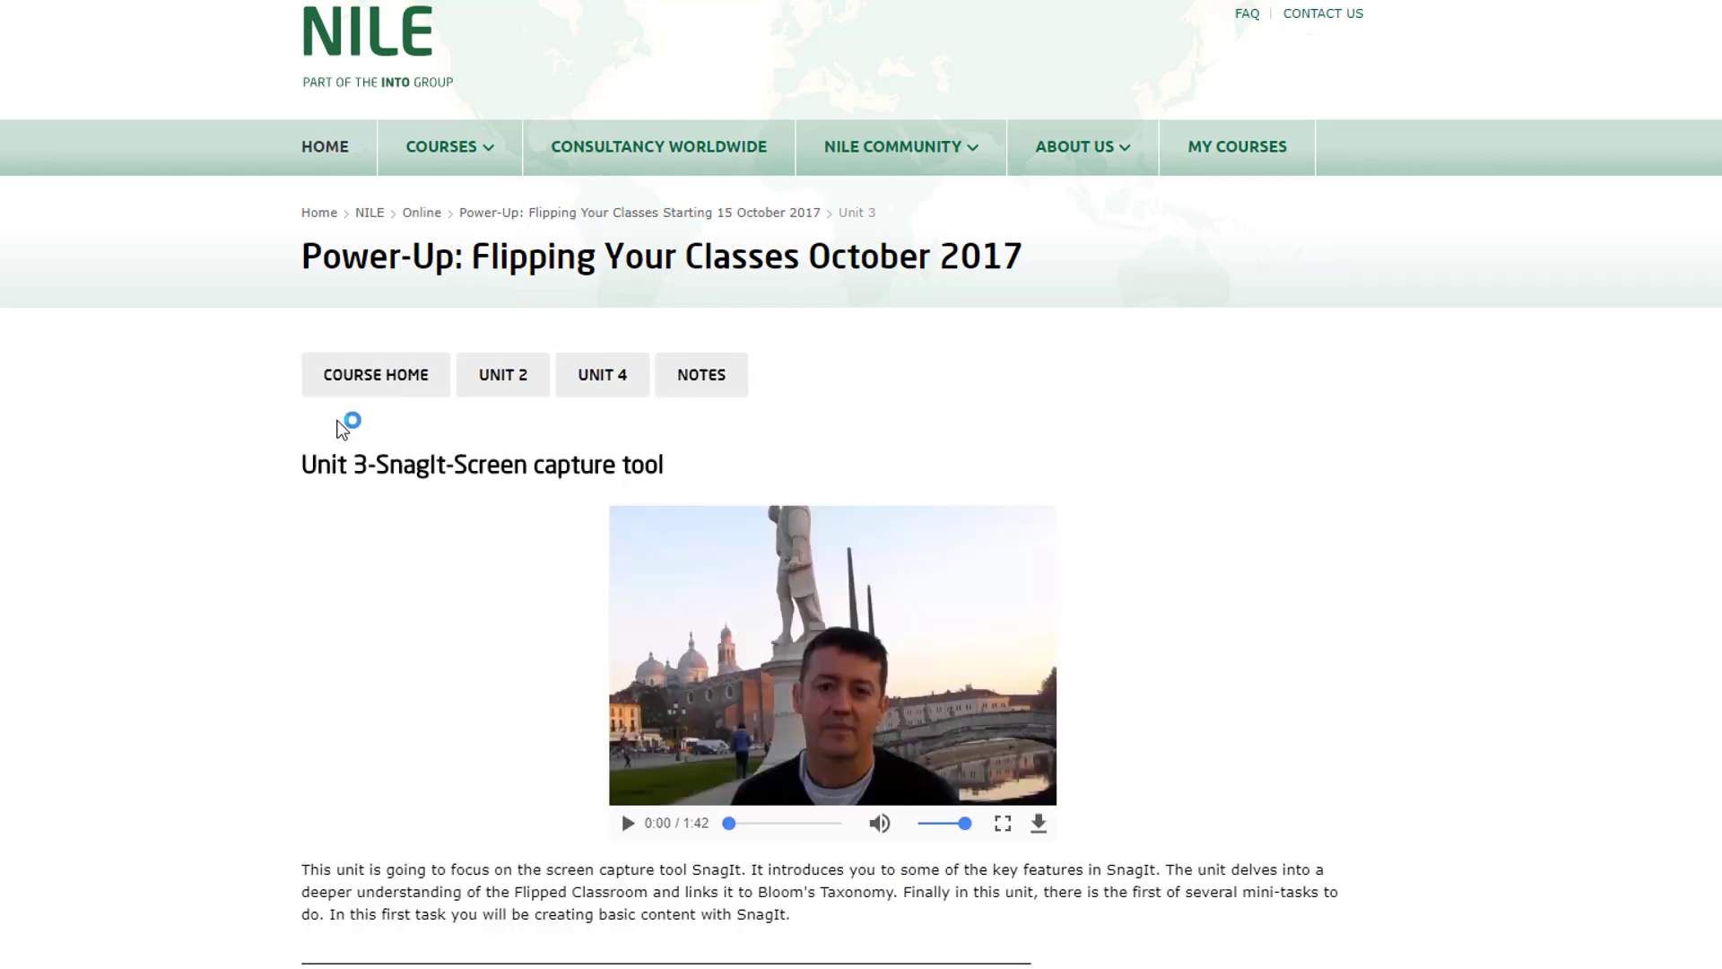
pyautogui.scroll(-1, 862, 484)
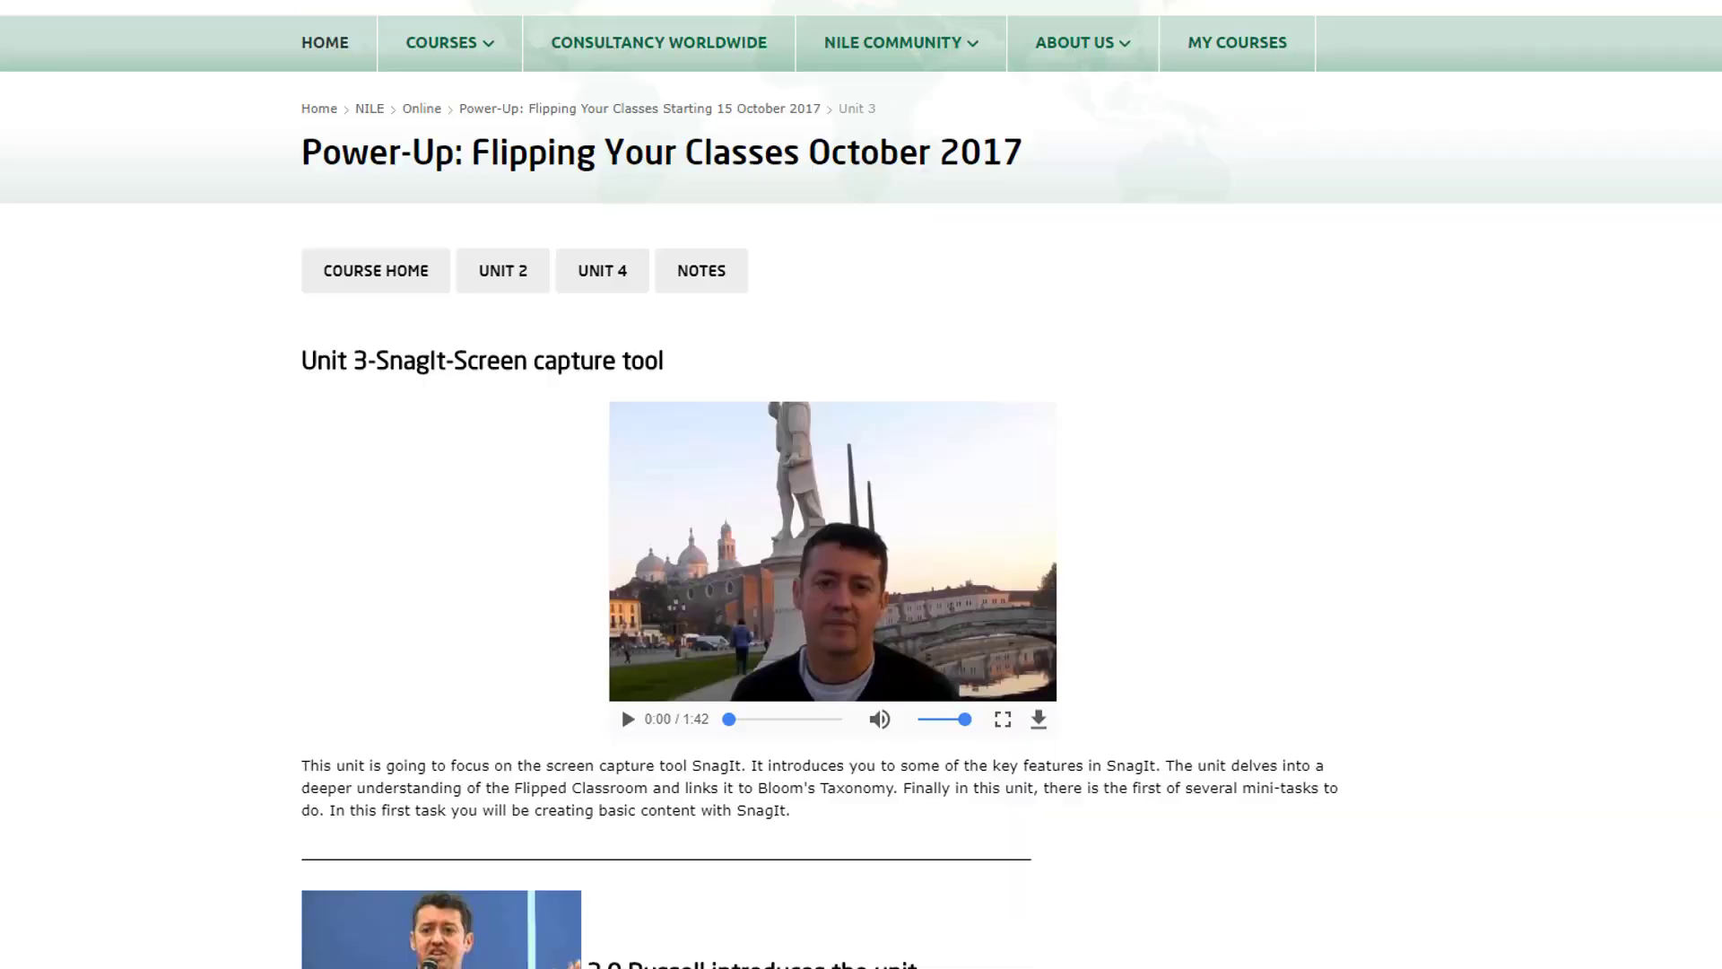
pyautogui.scroll(-15, 861, 484)
pyautogui.scroll(8, 1513, 715)
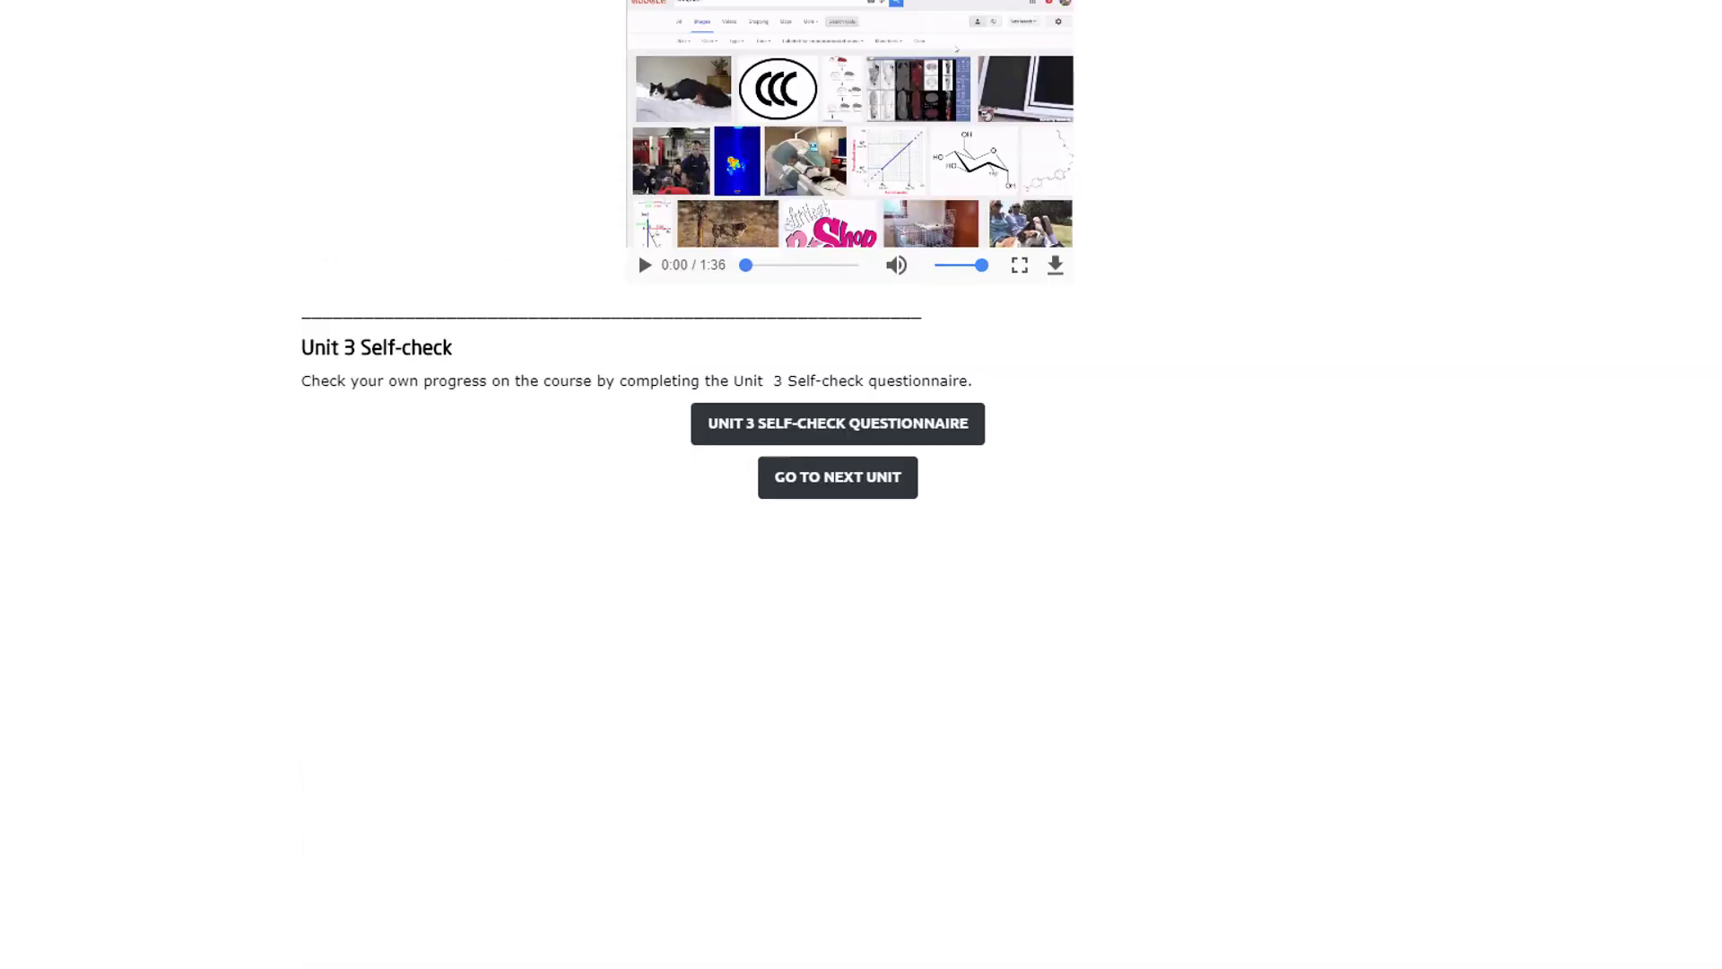
pyautogui.scroll(-1, 1513, 715)
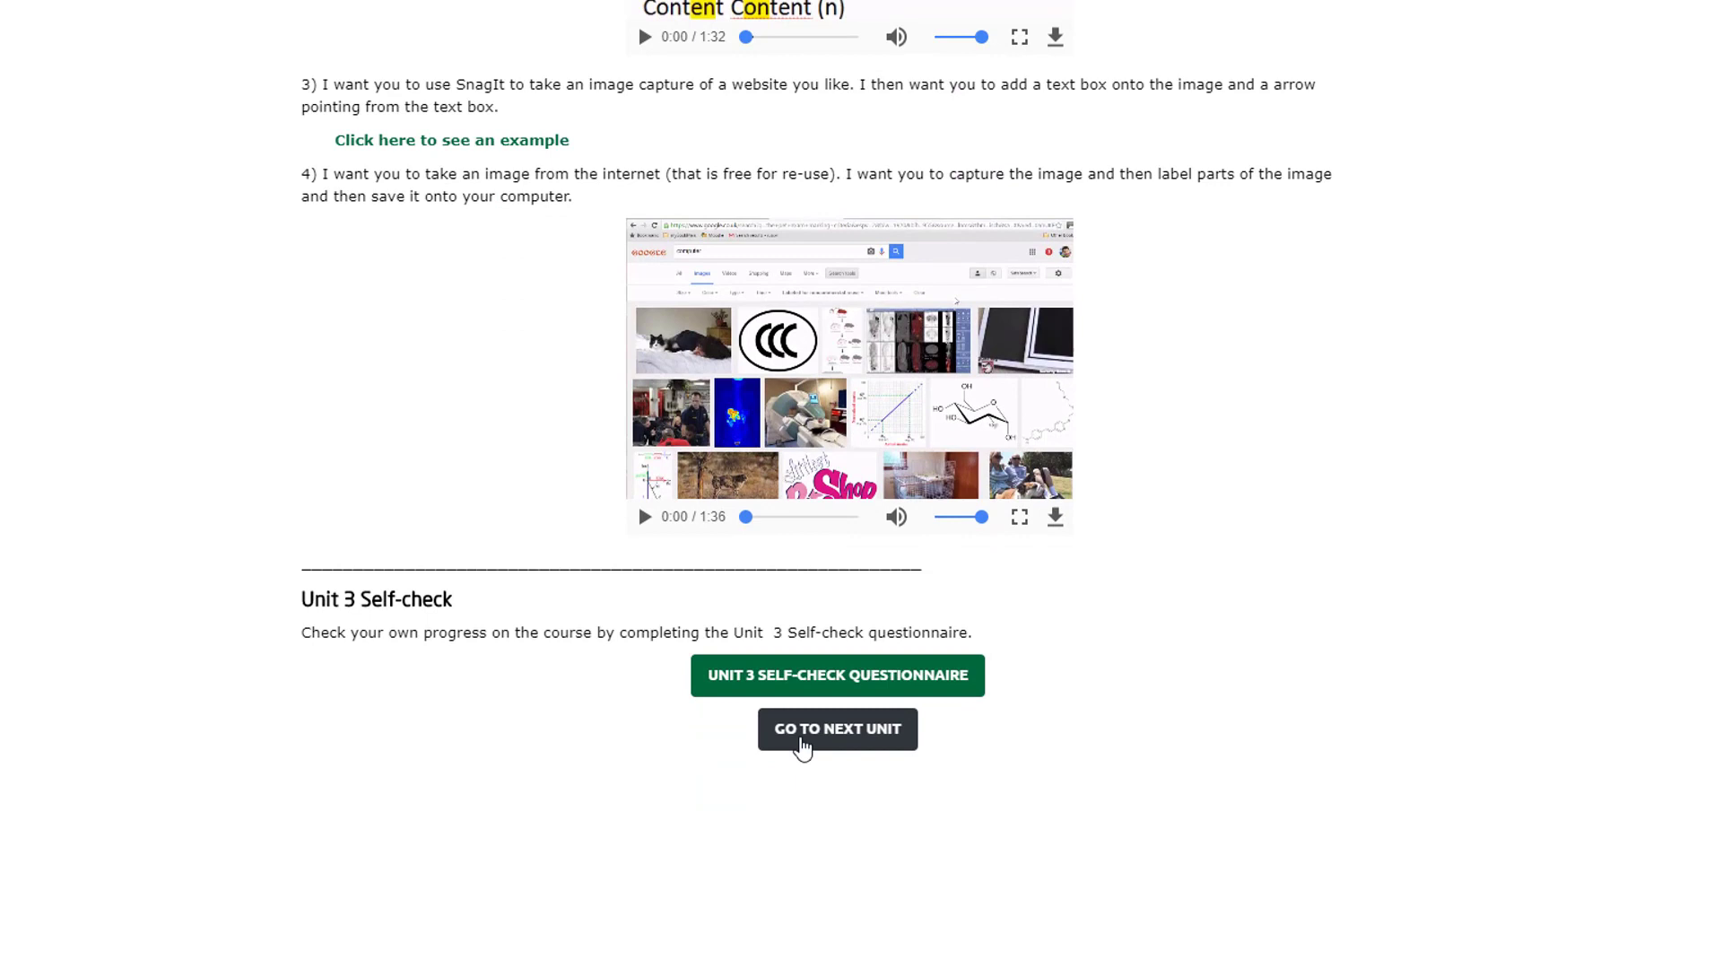
# - Go on to the Unit 4 and Unit 5 pages and return to the course home
pyautogui.click(815, 732)
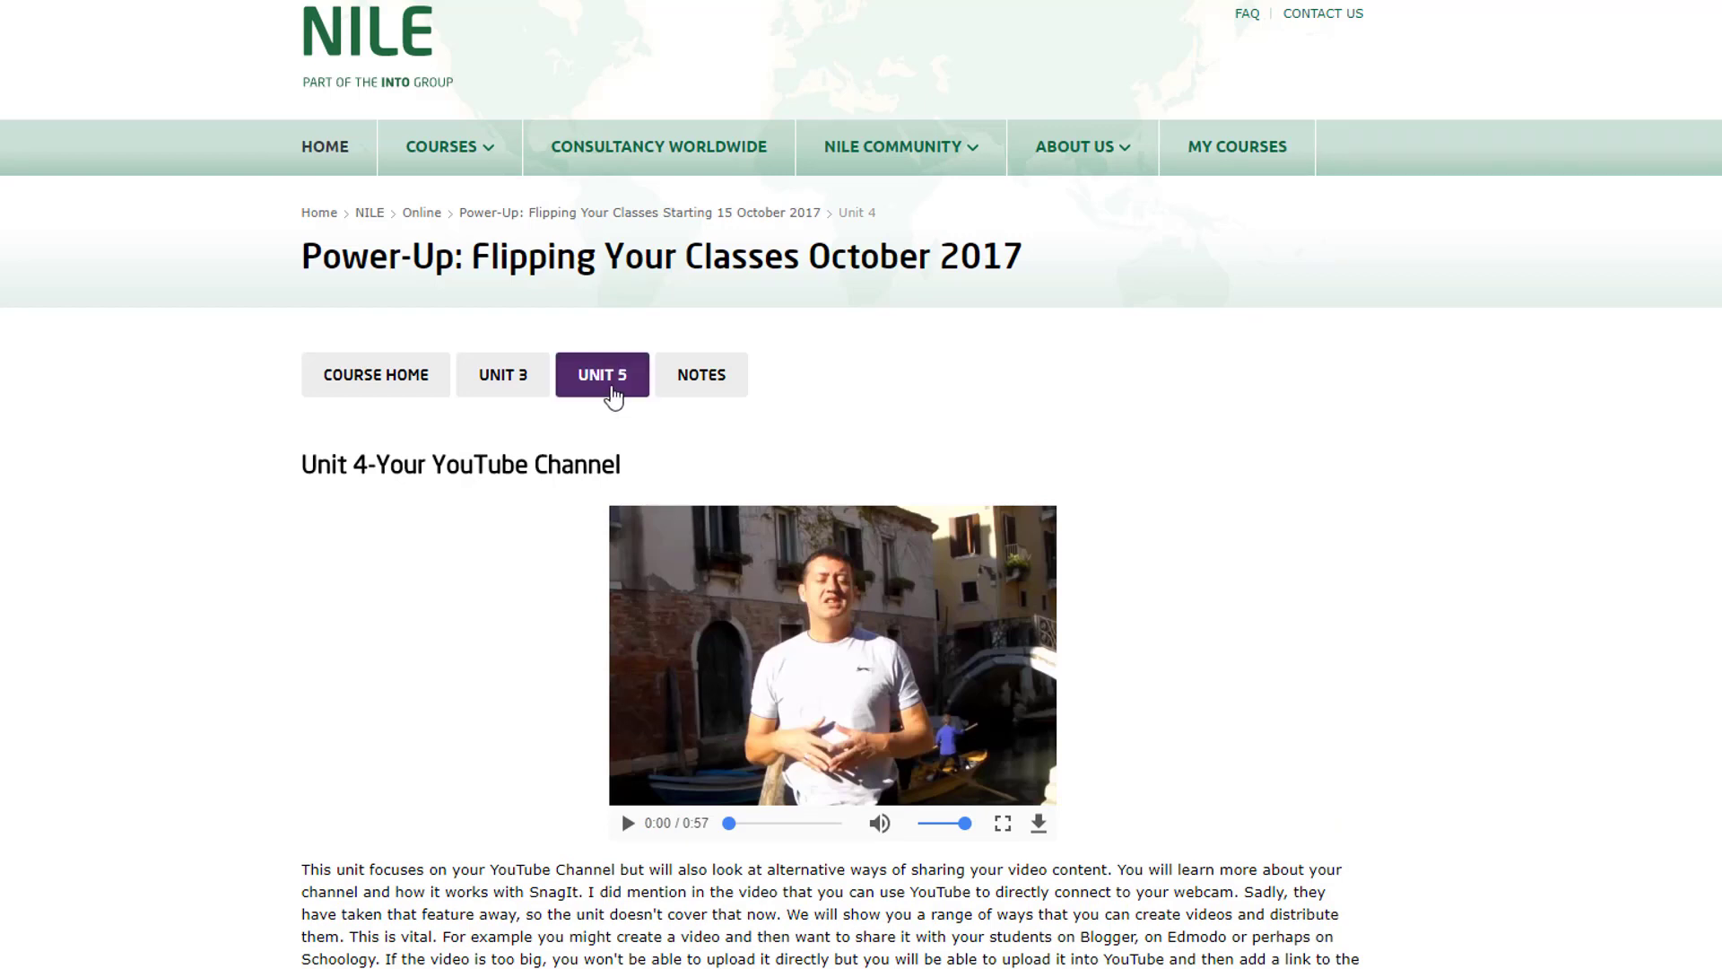
pyautogui.click(613, 393)
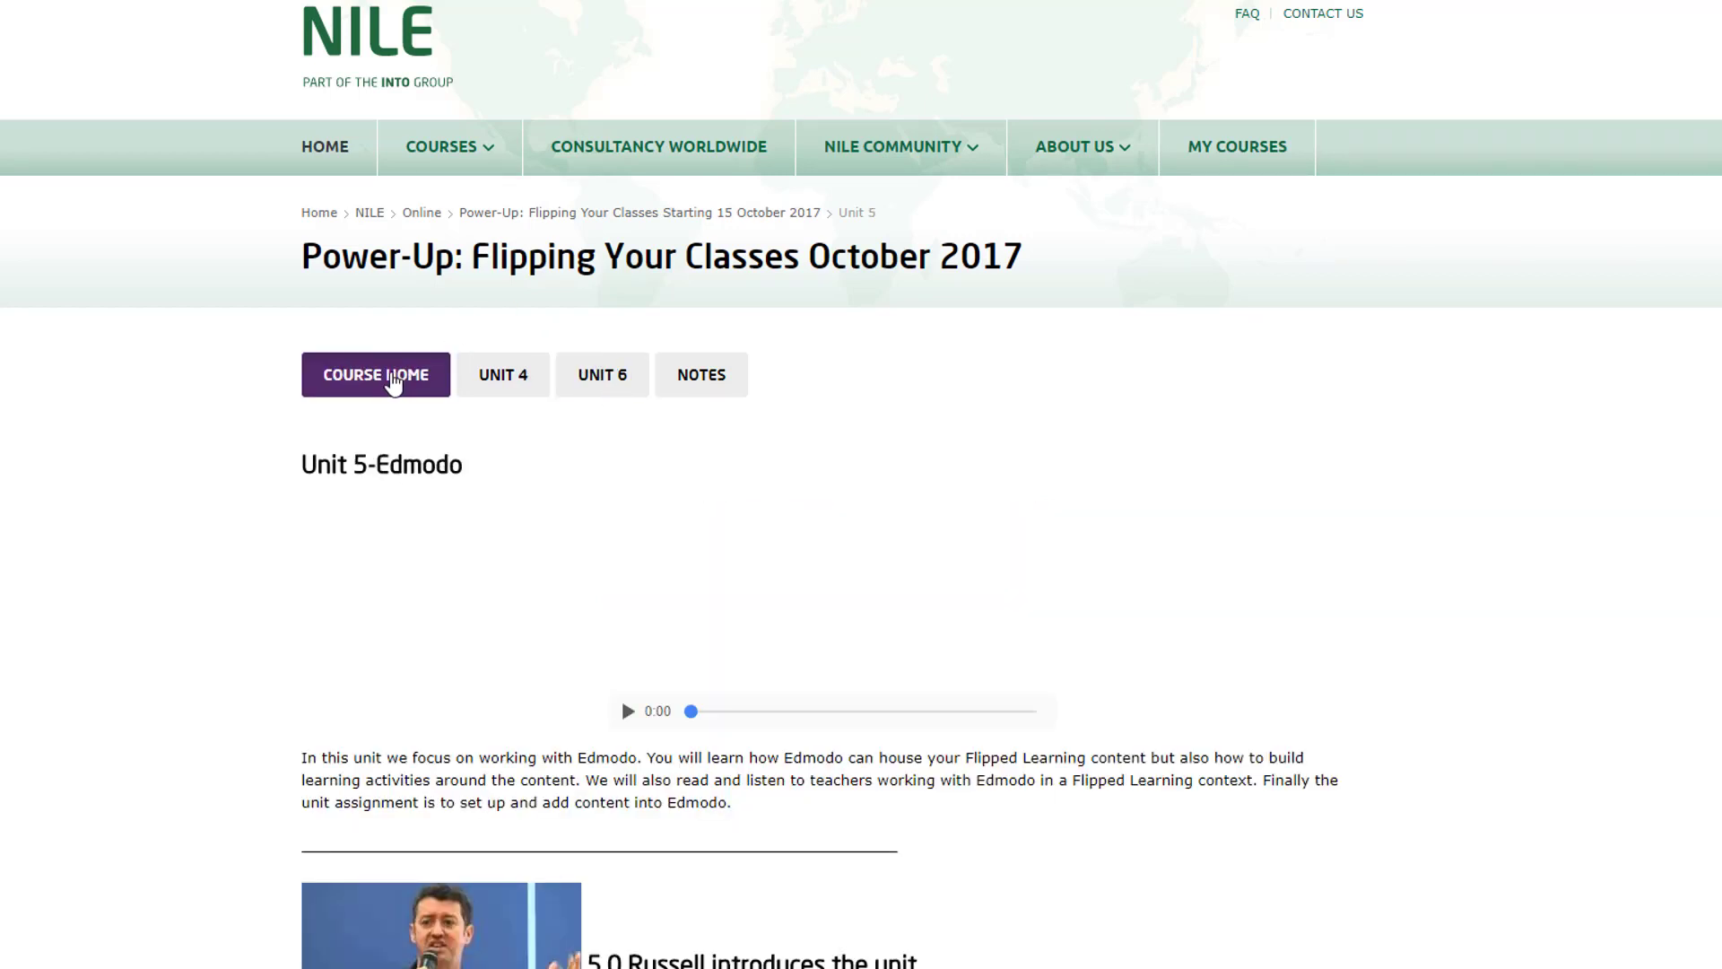
pyautogui.click(394, 381)
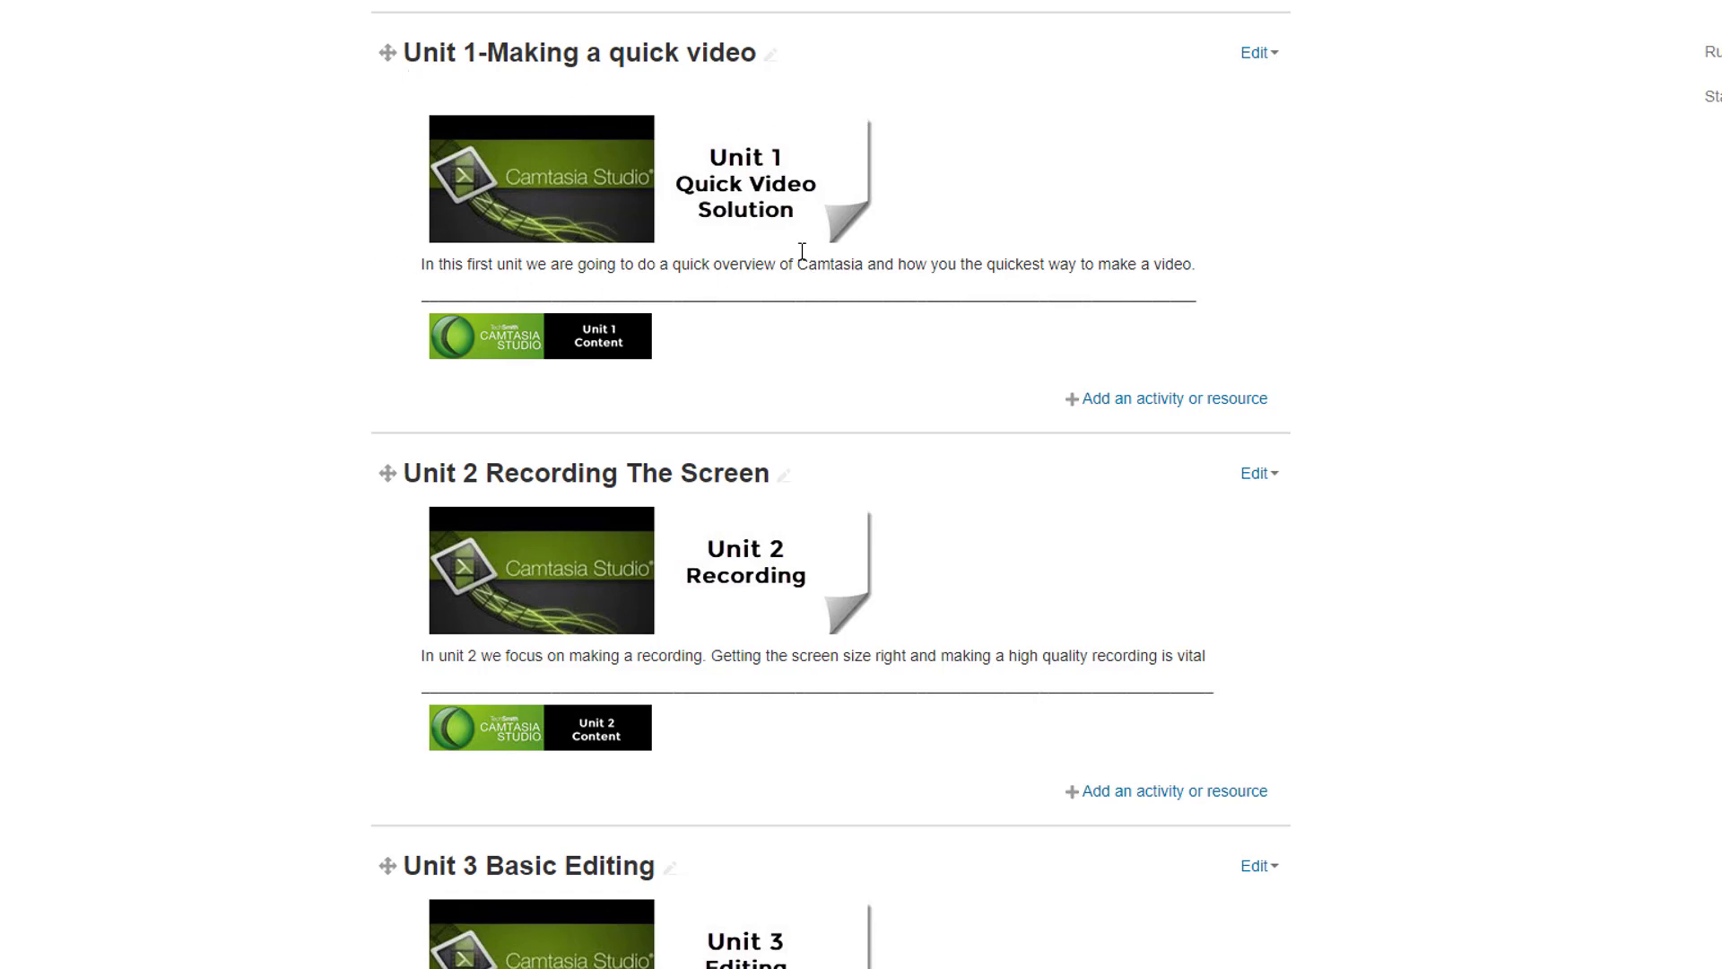
# - View the Unit 1 content in the Camtasia course and look through the unit sections on the course page
pyautogui.click(513, 347)
pyautogui.scroll(-10, 832, 484)
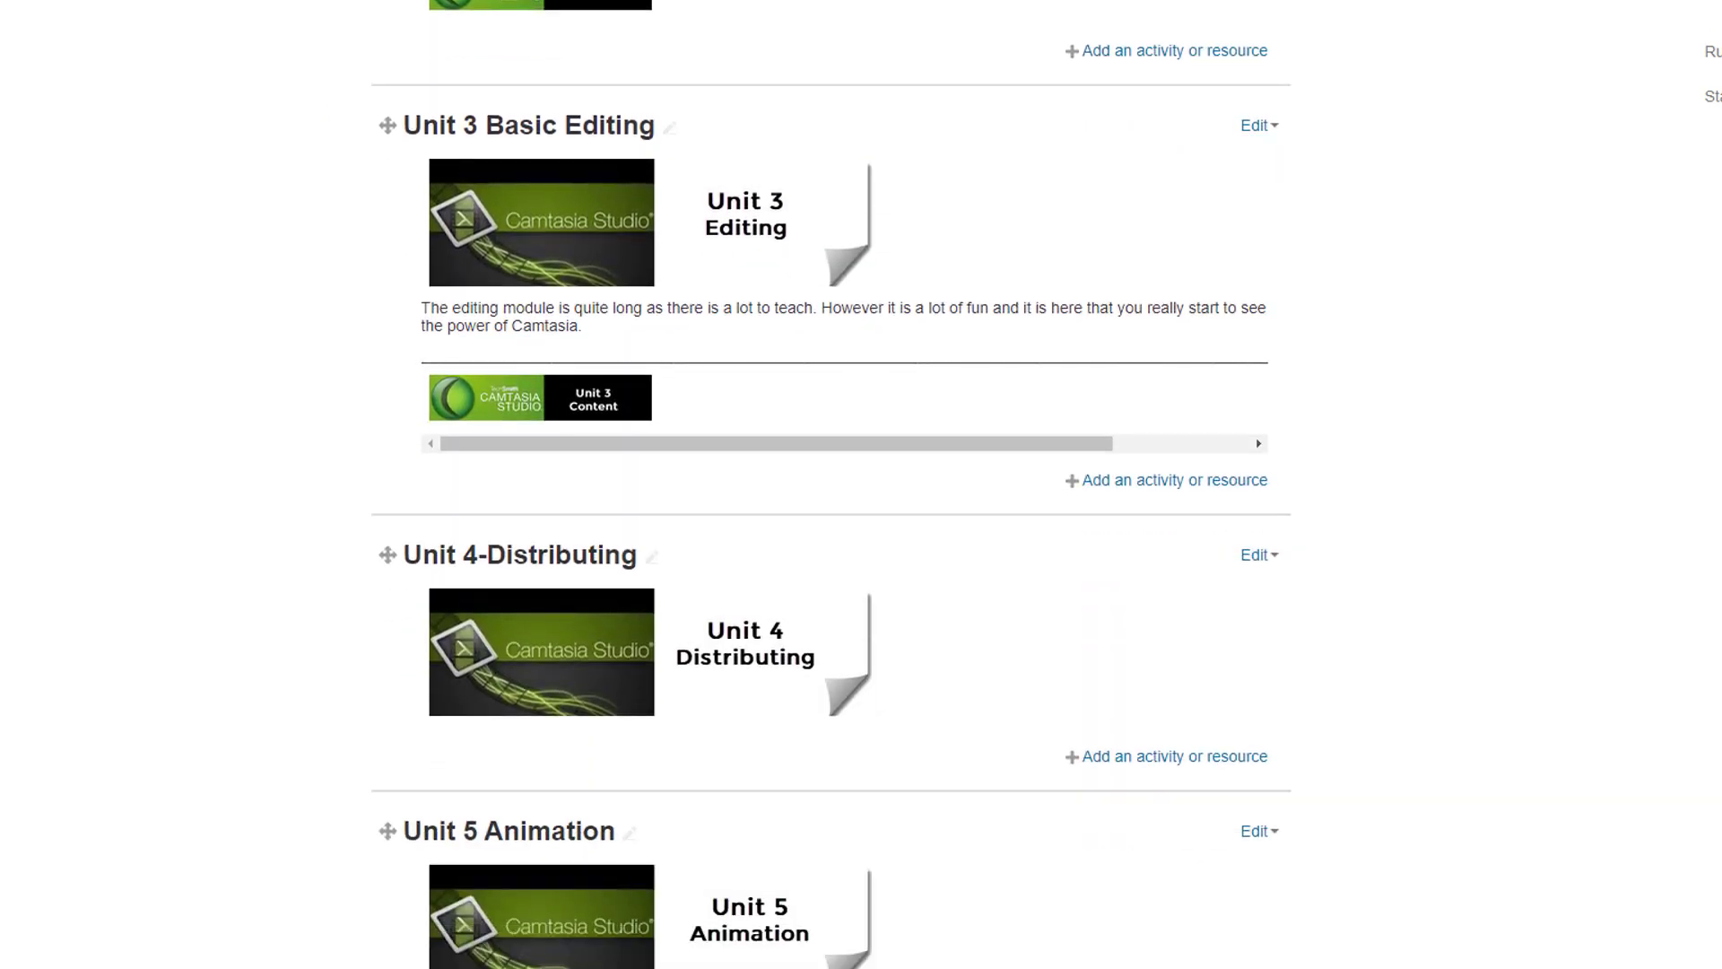
pyautogui.scroll(-4, 1018, 688)
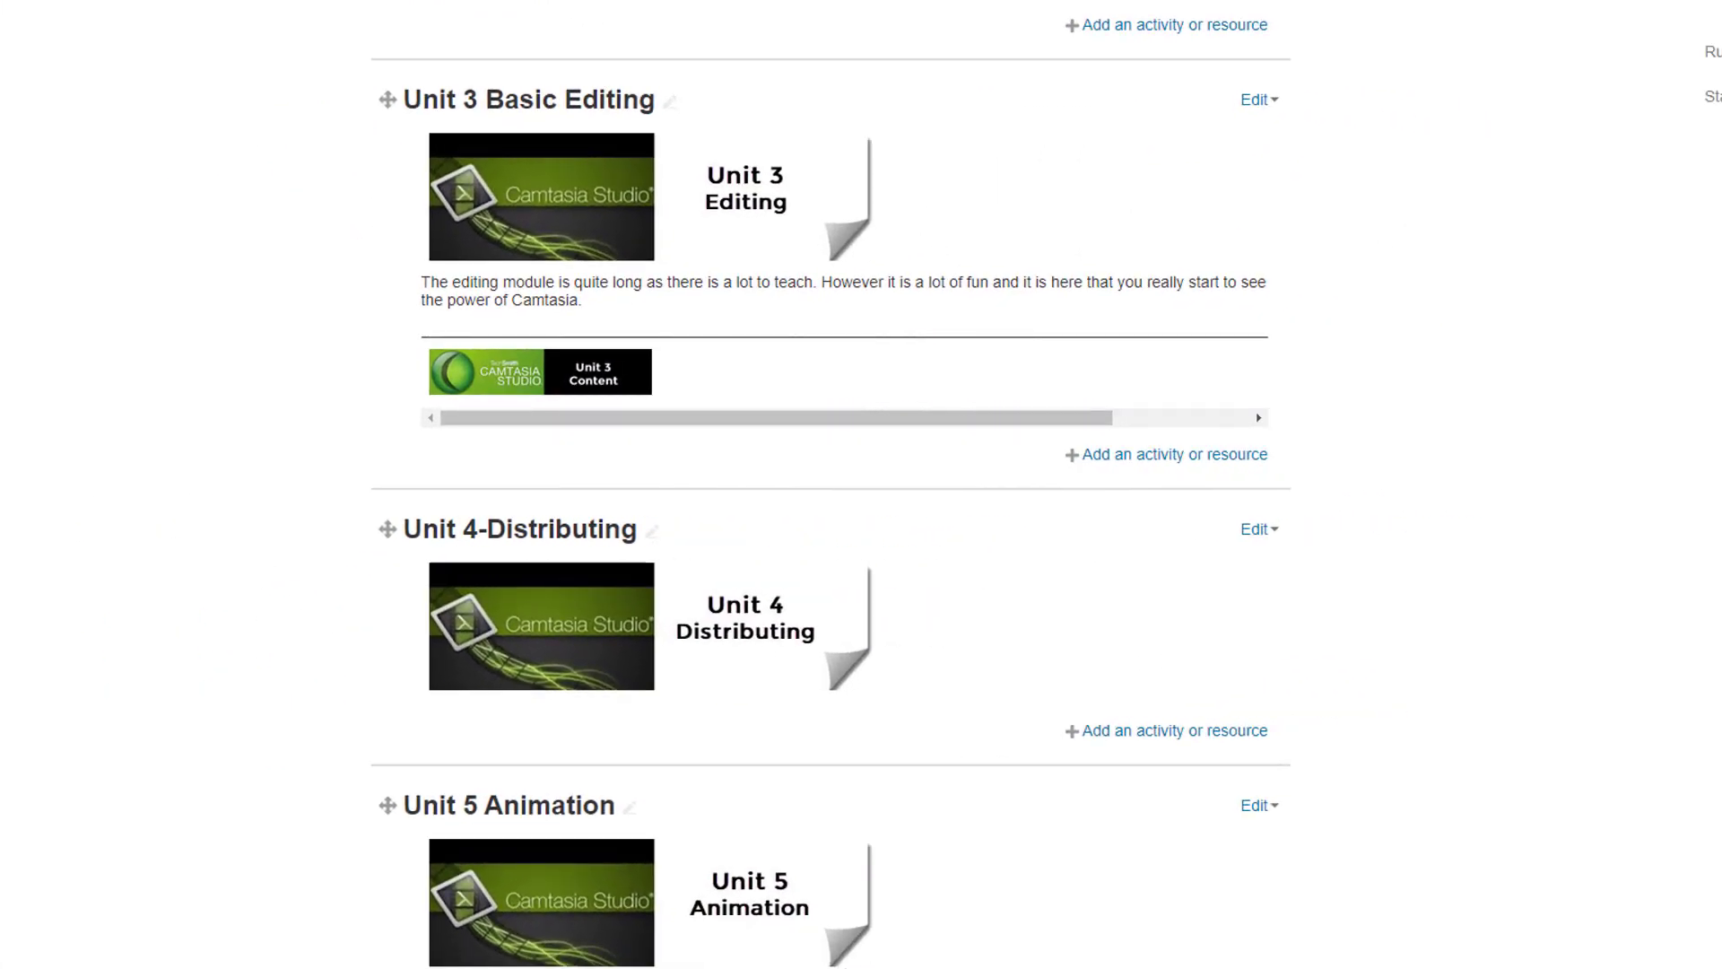
pyautogui.scroll(-3, 604, 407)
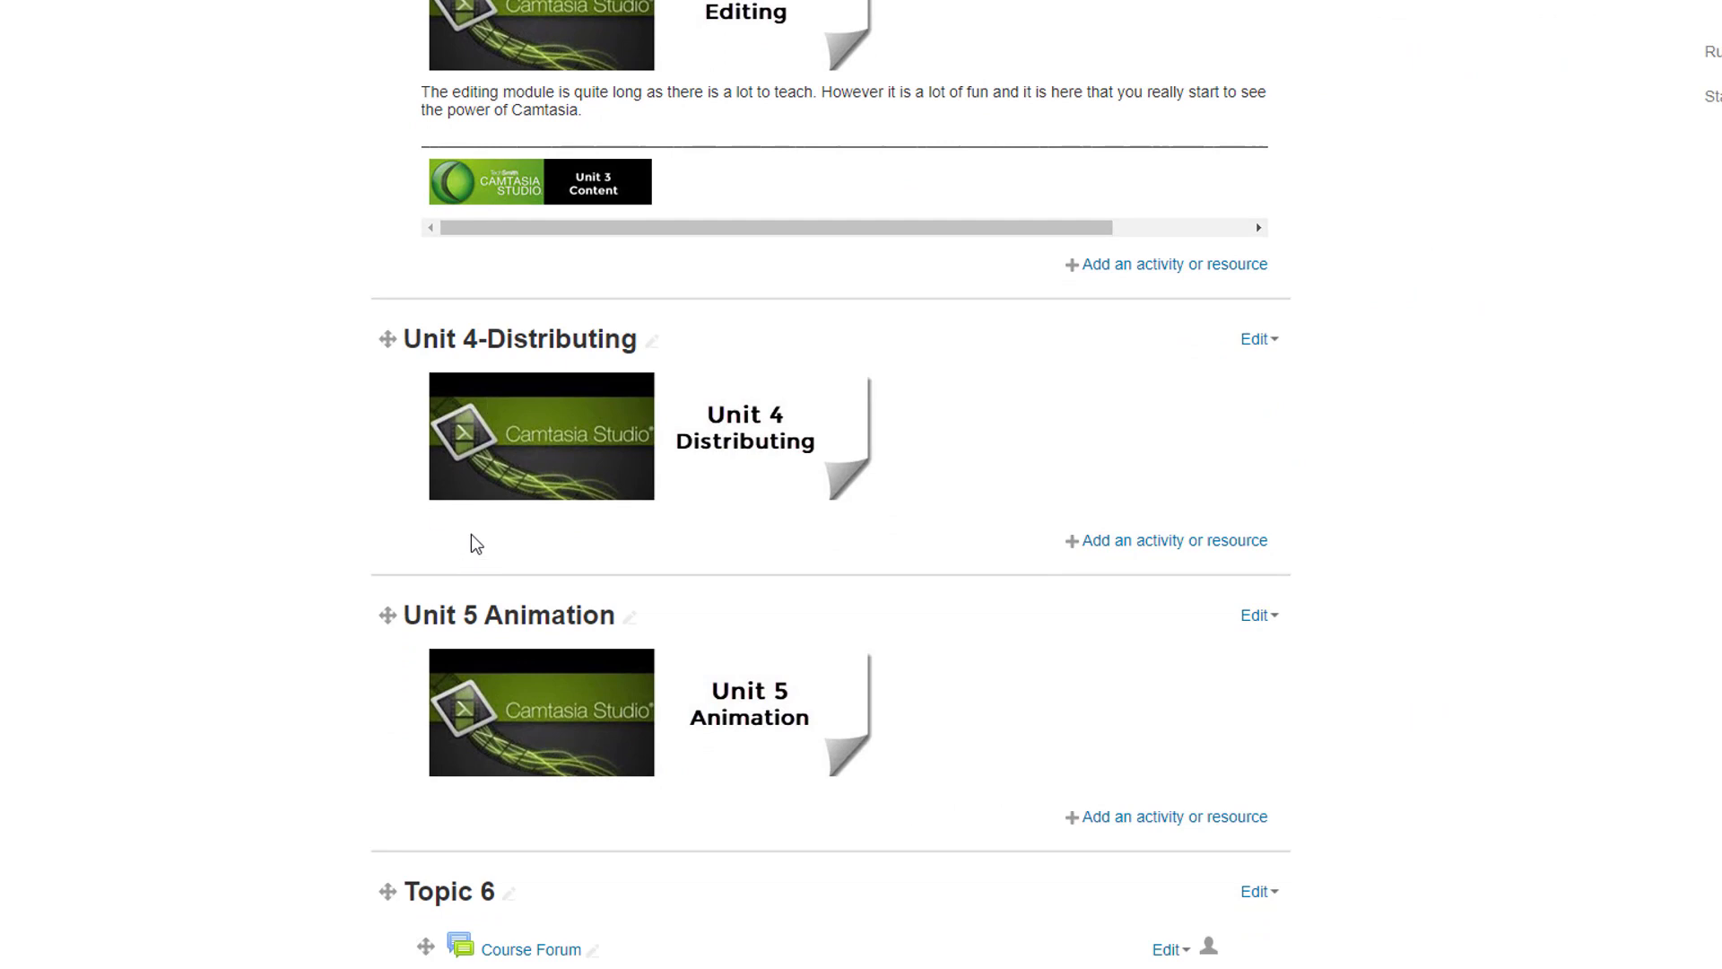
# - Add a new Page resource to Topic 6 of the Camtasia course
pyautogui.scroll(-5, 1449, 604)
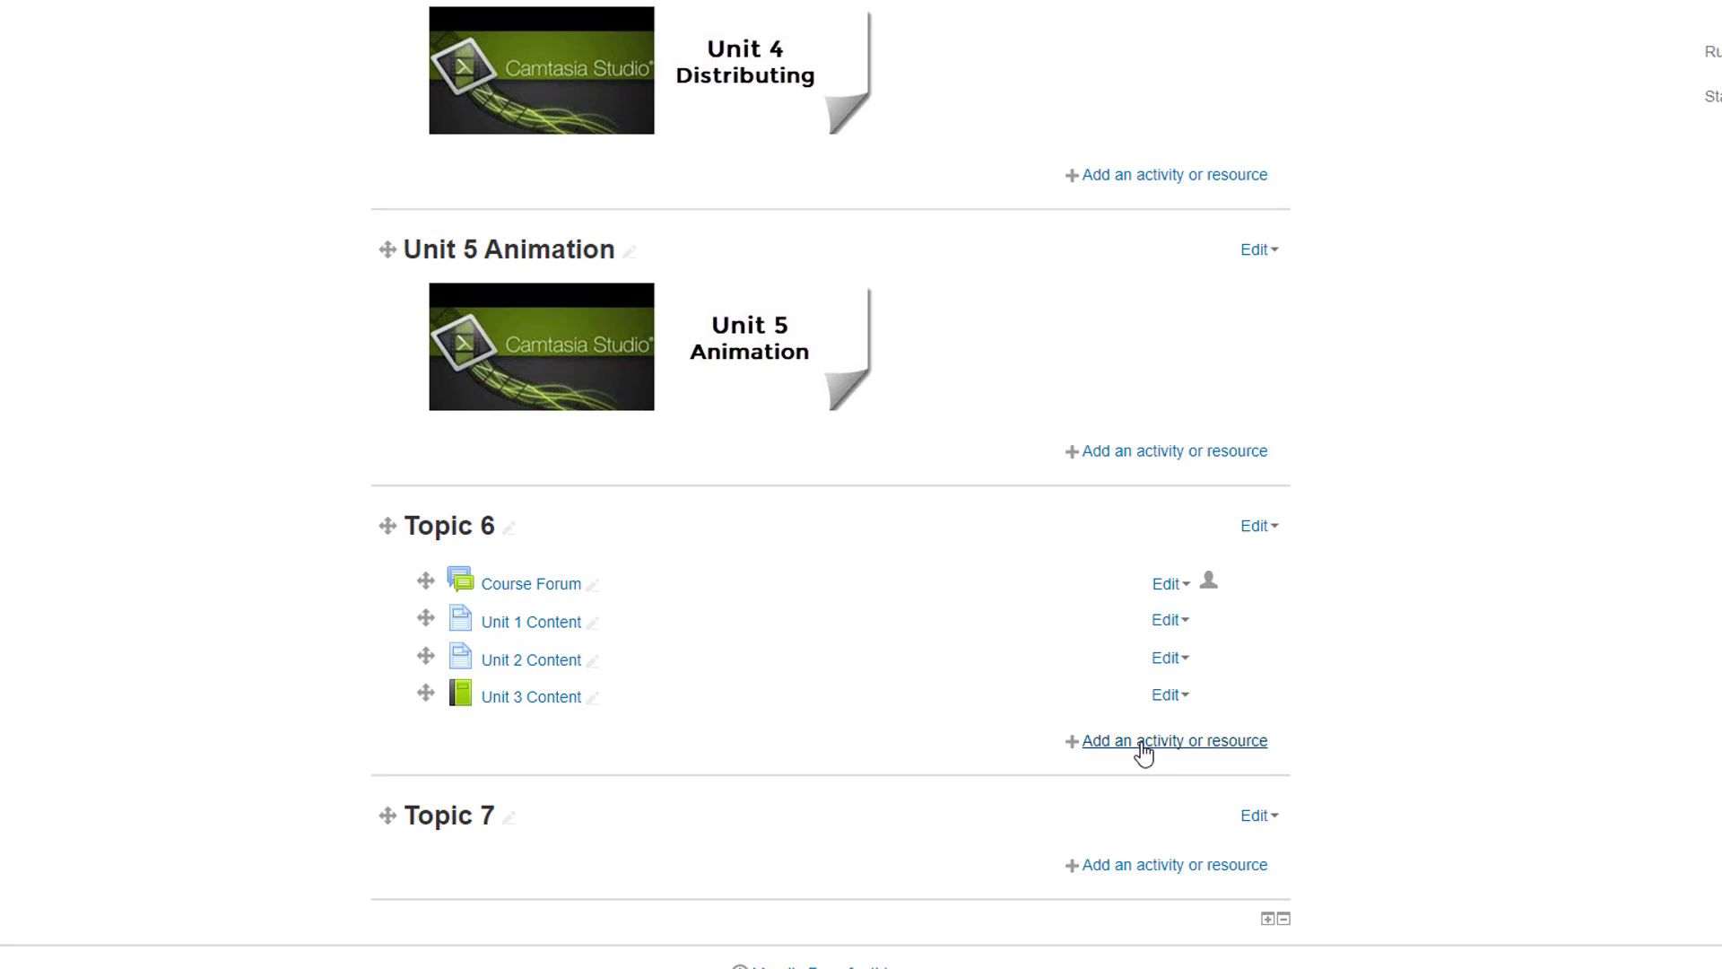
pyautogui.click(1144, 741)
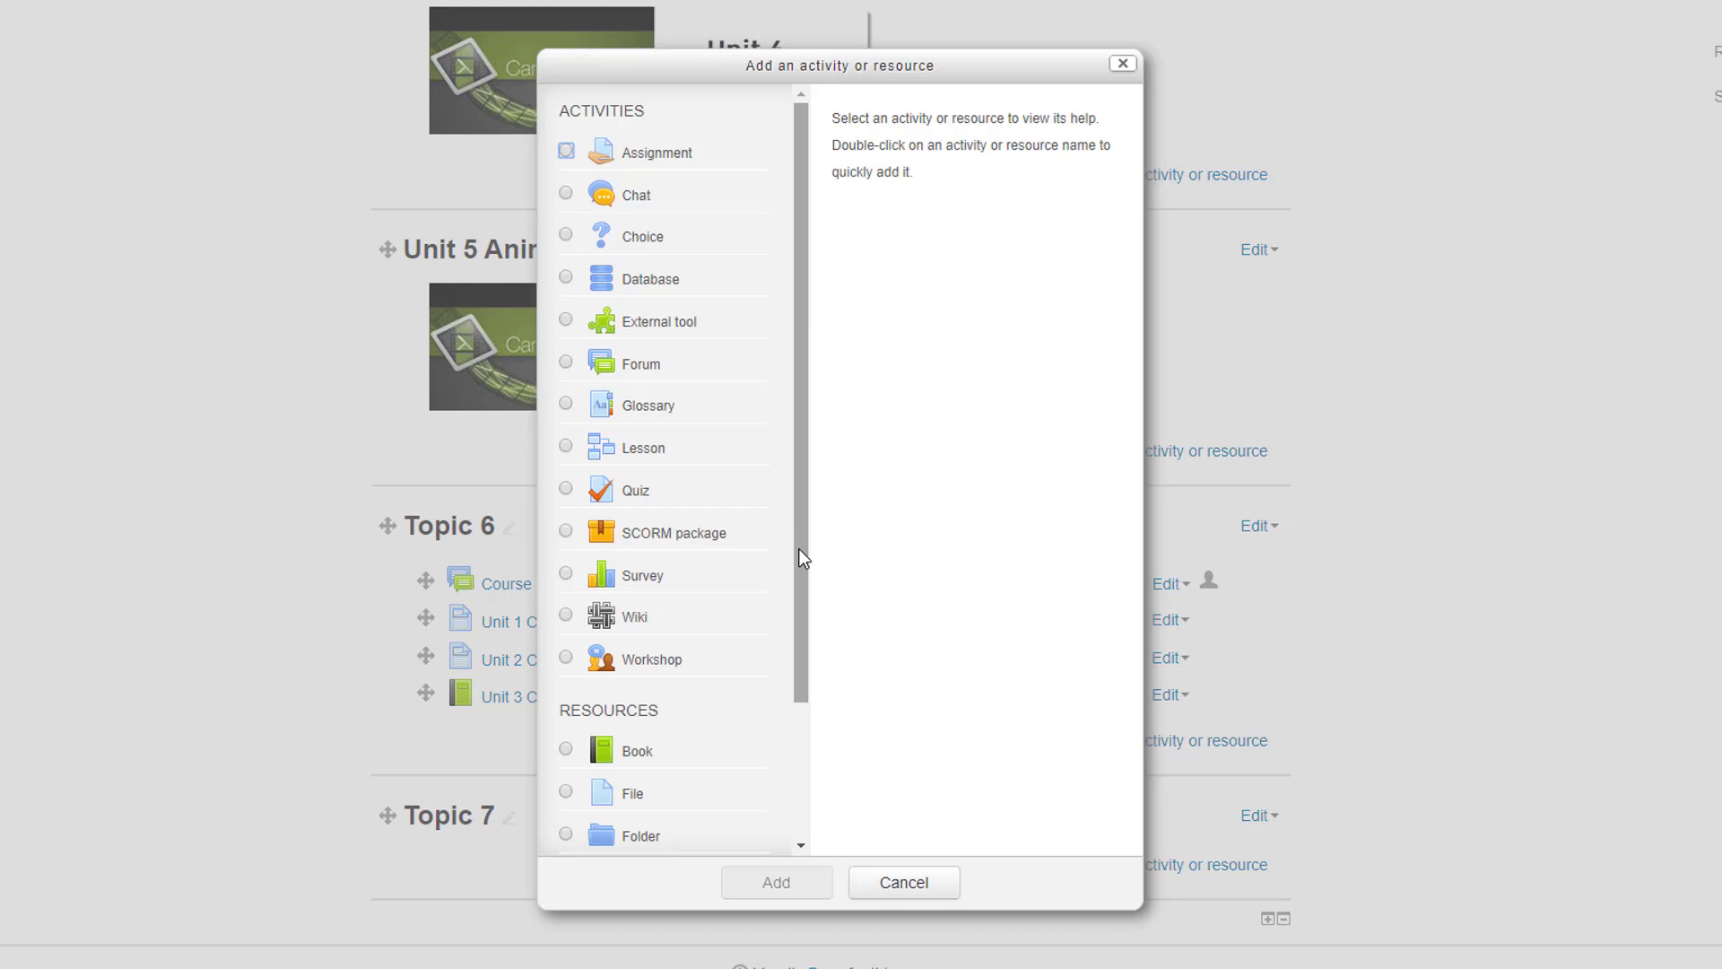
pyautogui.scroll(-2, 798, 547)
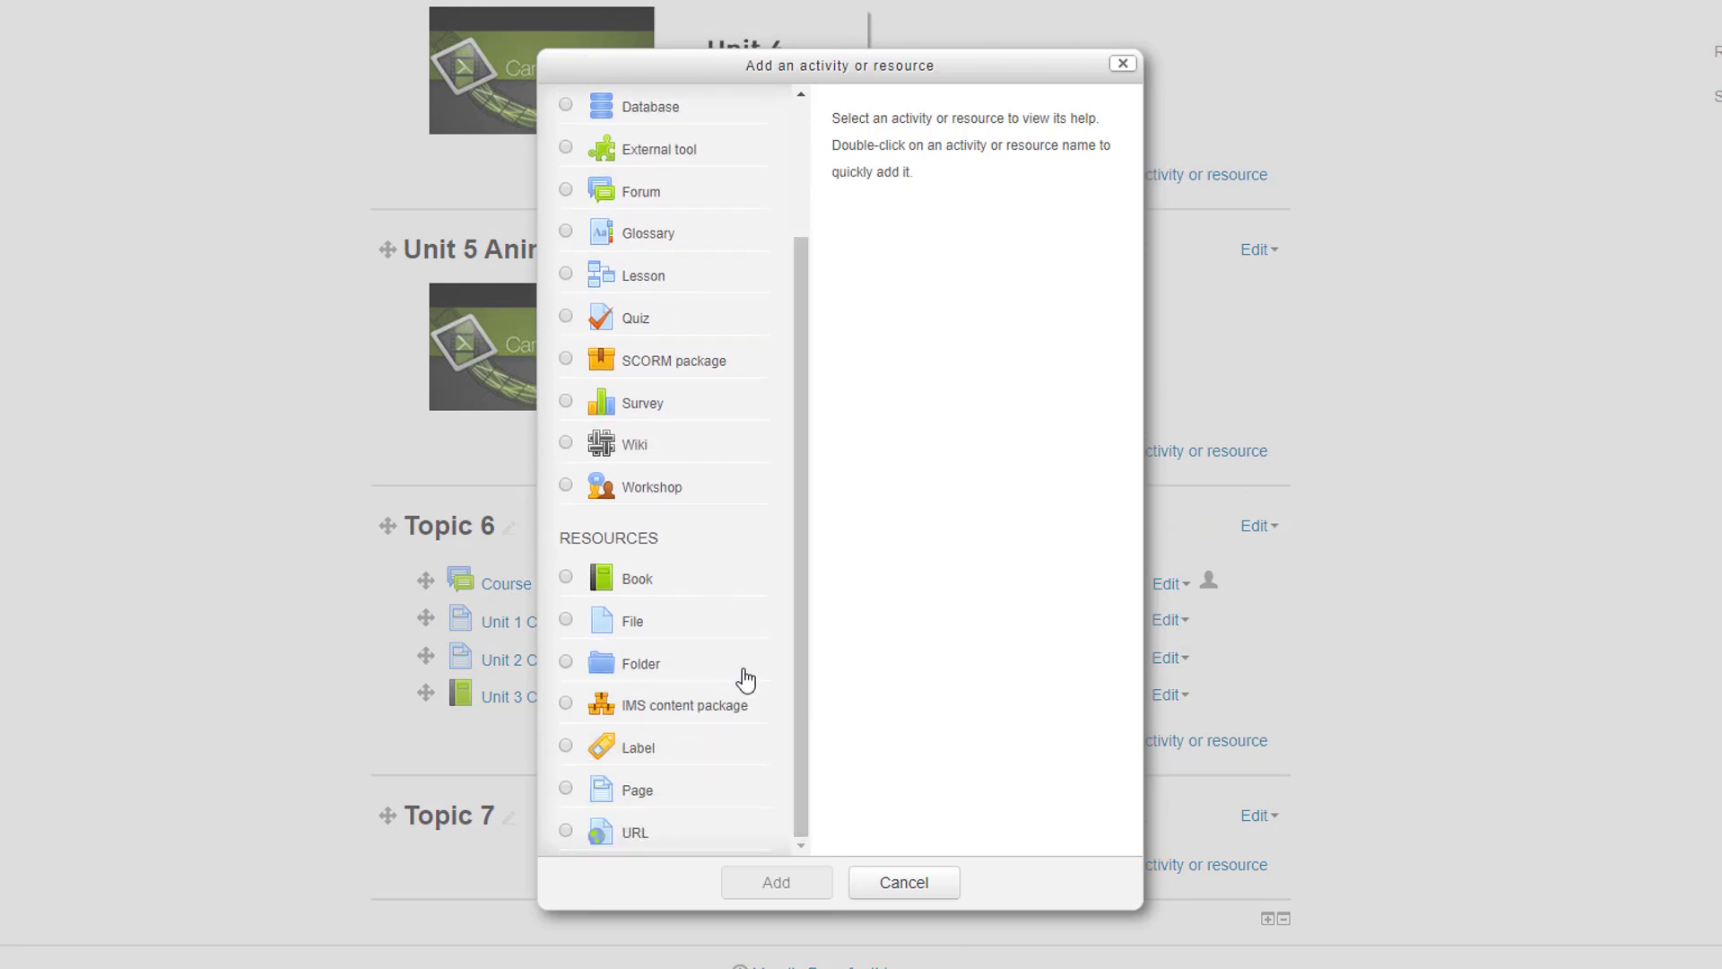
pyautogui.click(567, 790)
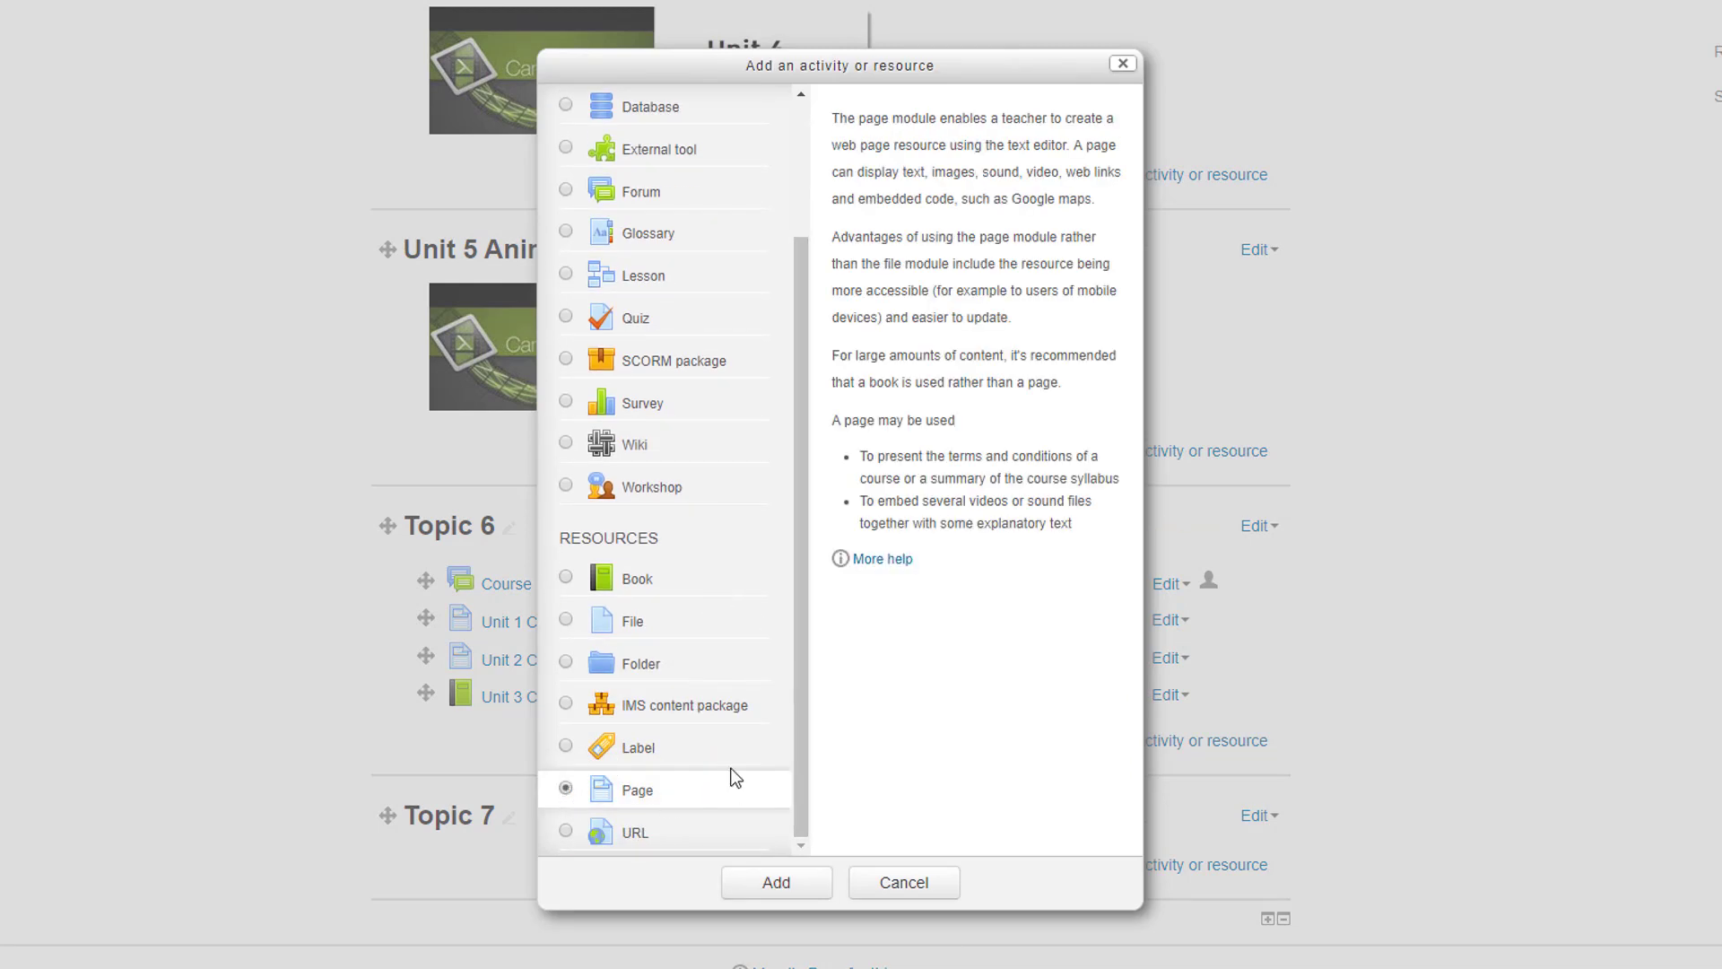
pyautogui.click(776, 884)
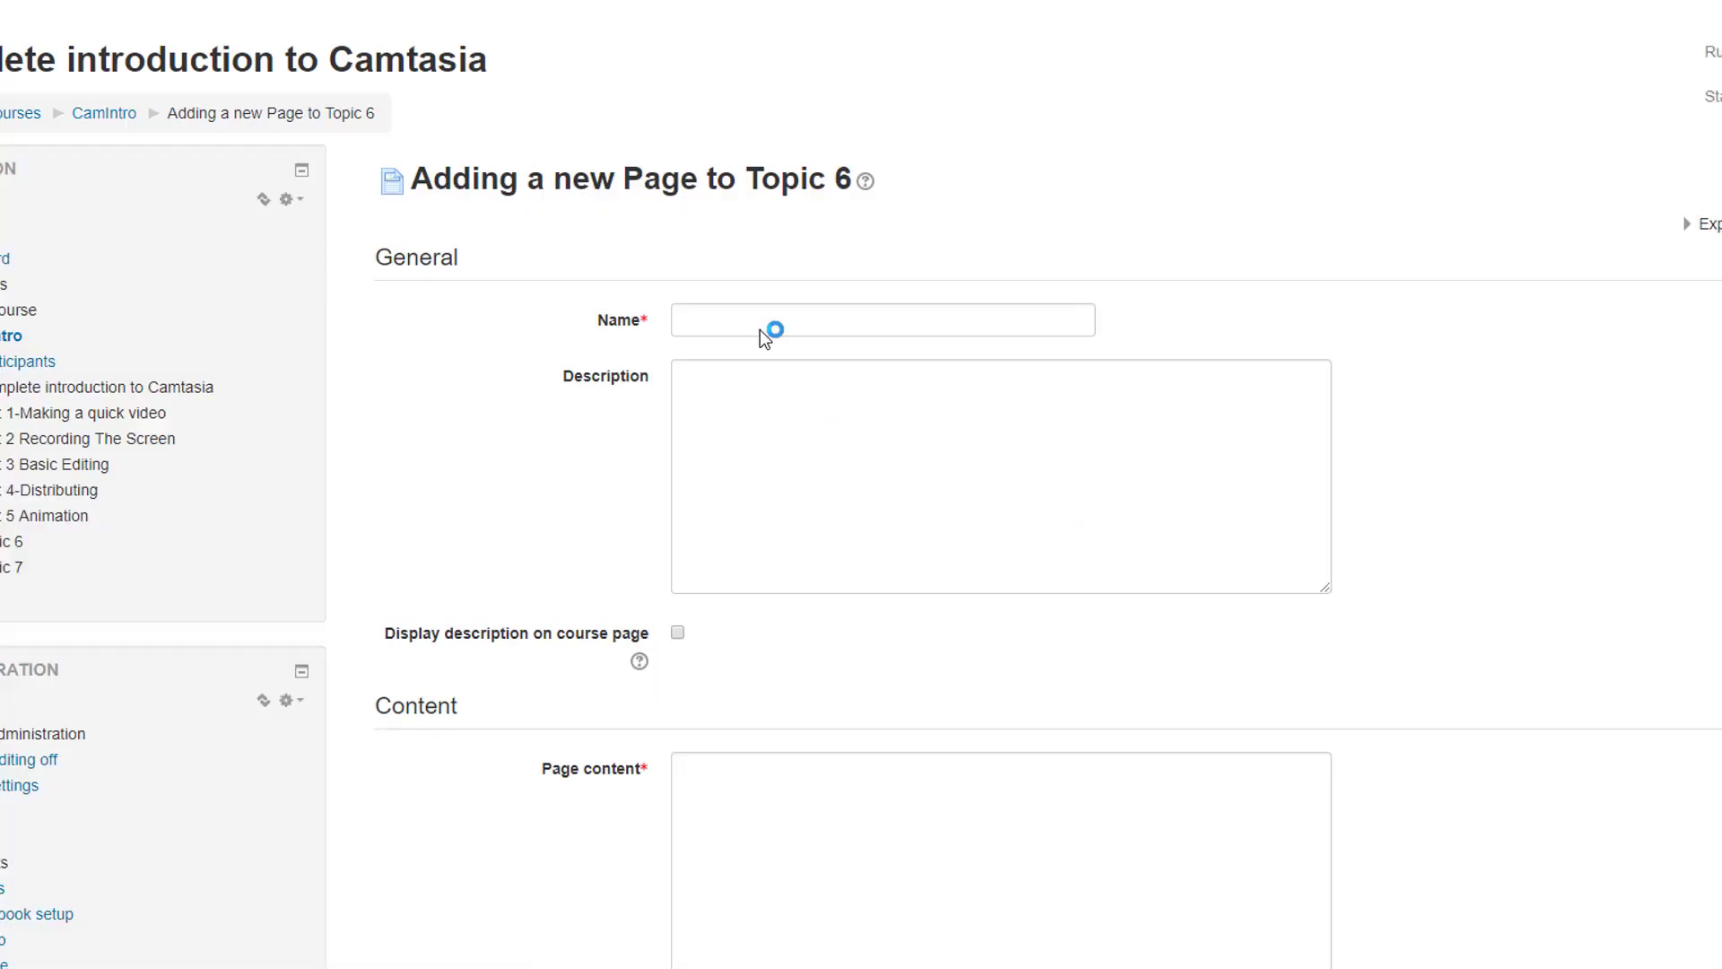
# - Name the page "Unit 4 content", enter "Video" as its page content, and save it, returning to the course
pyautogui.click(762, 328)
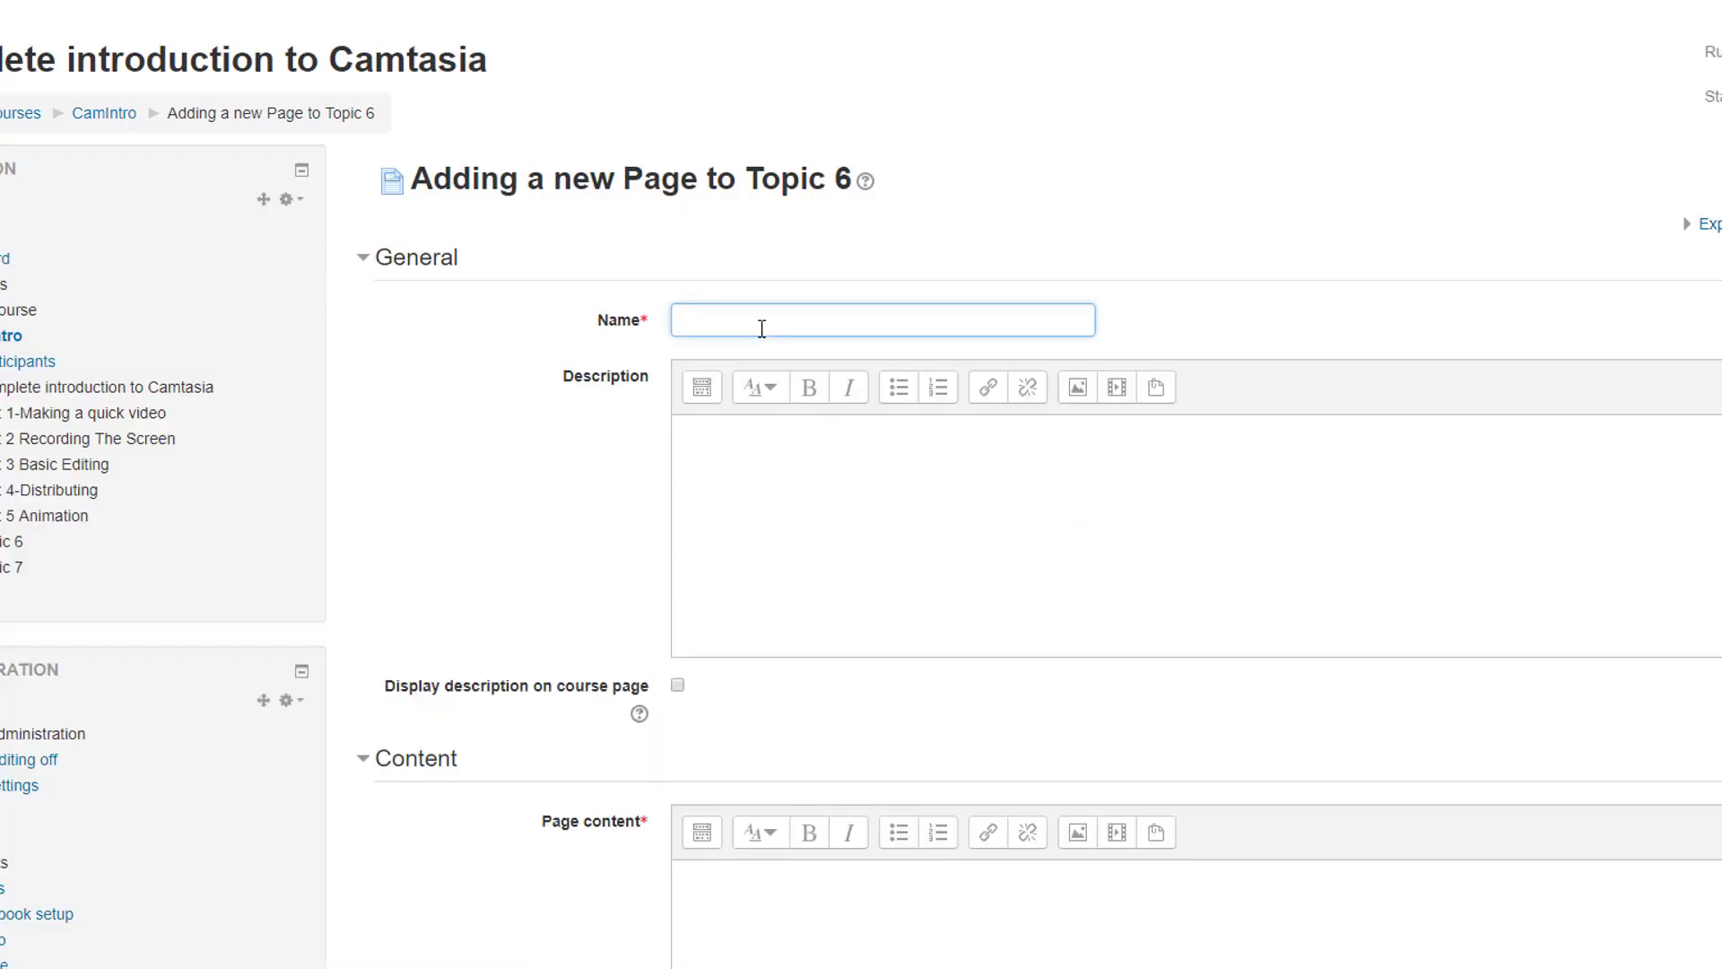
pyautogui.write('Unit 4 content')
pyautogui.click(765, 909)
pyautogui.write('Video')
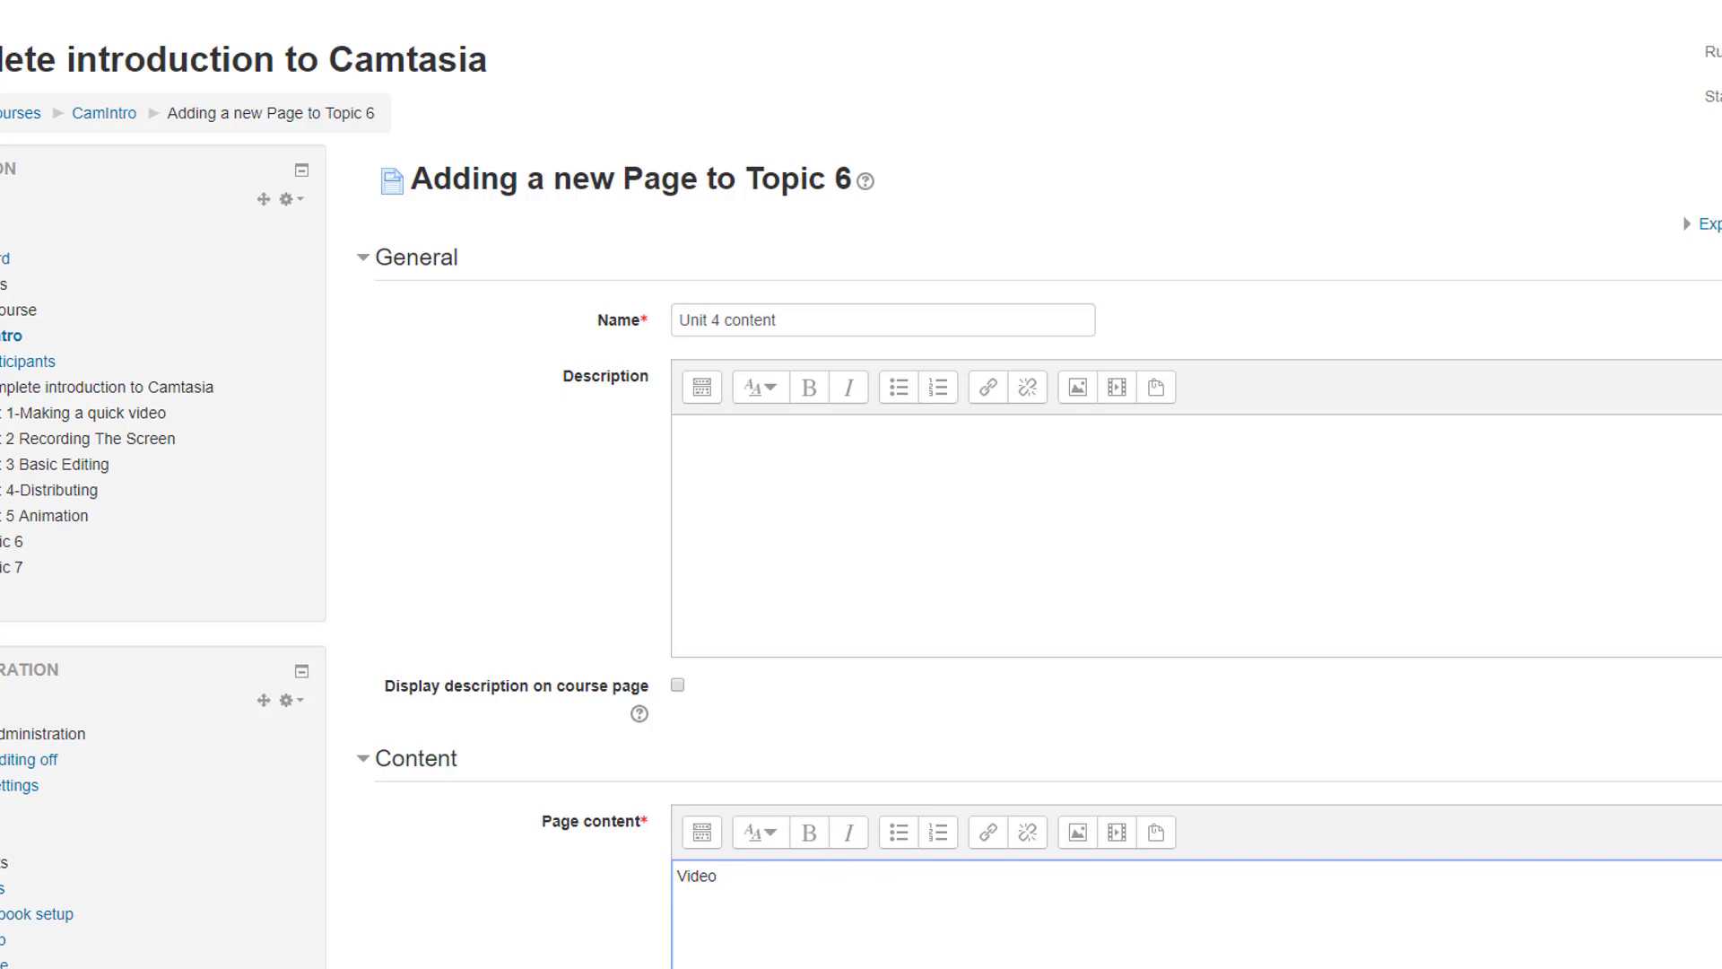
pyautogui.scroll(-5, 1150, 643)
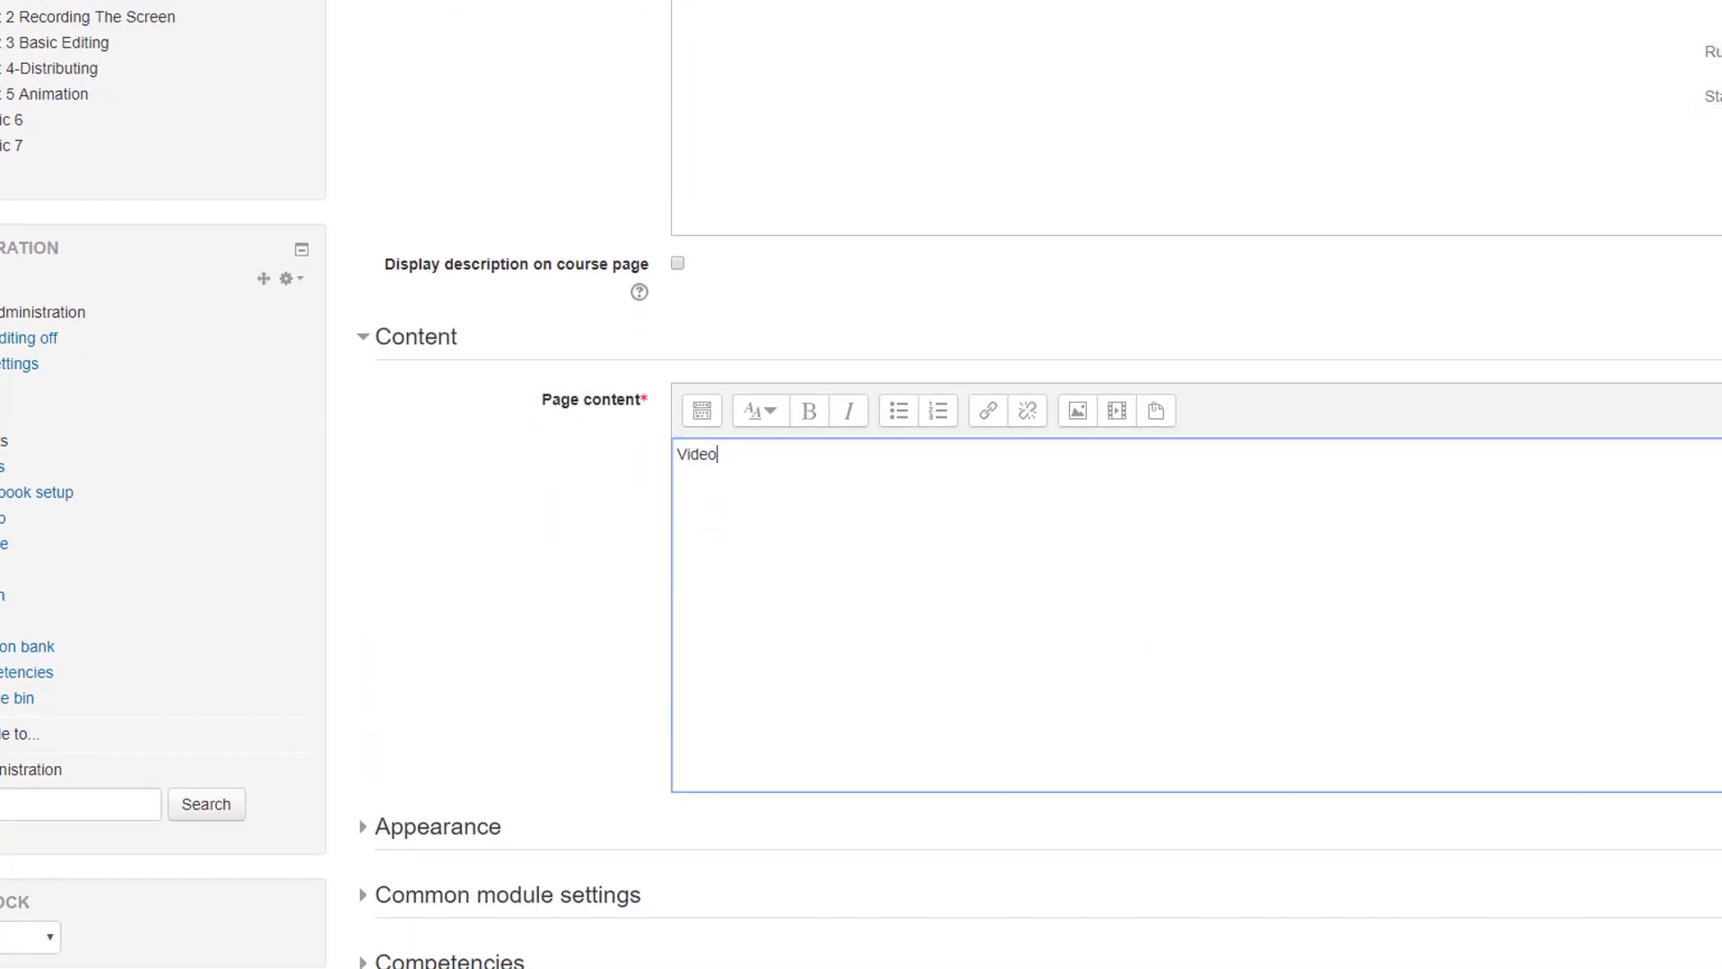
pyautogui.scroll(5, 1414, 725)
pyautogui.scroll(-7, 1415, 724)
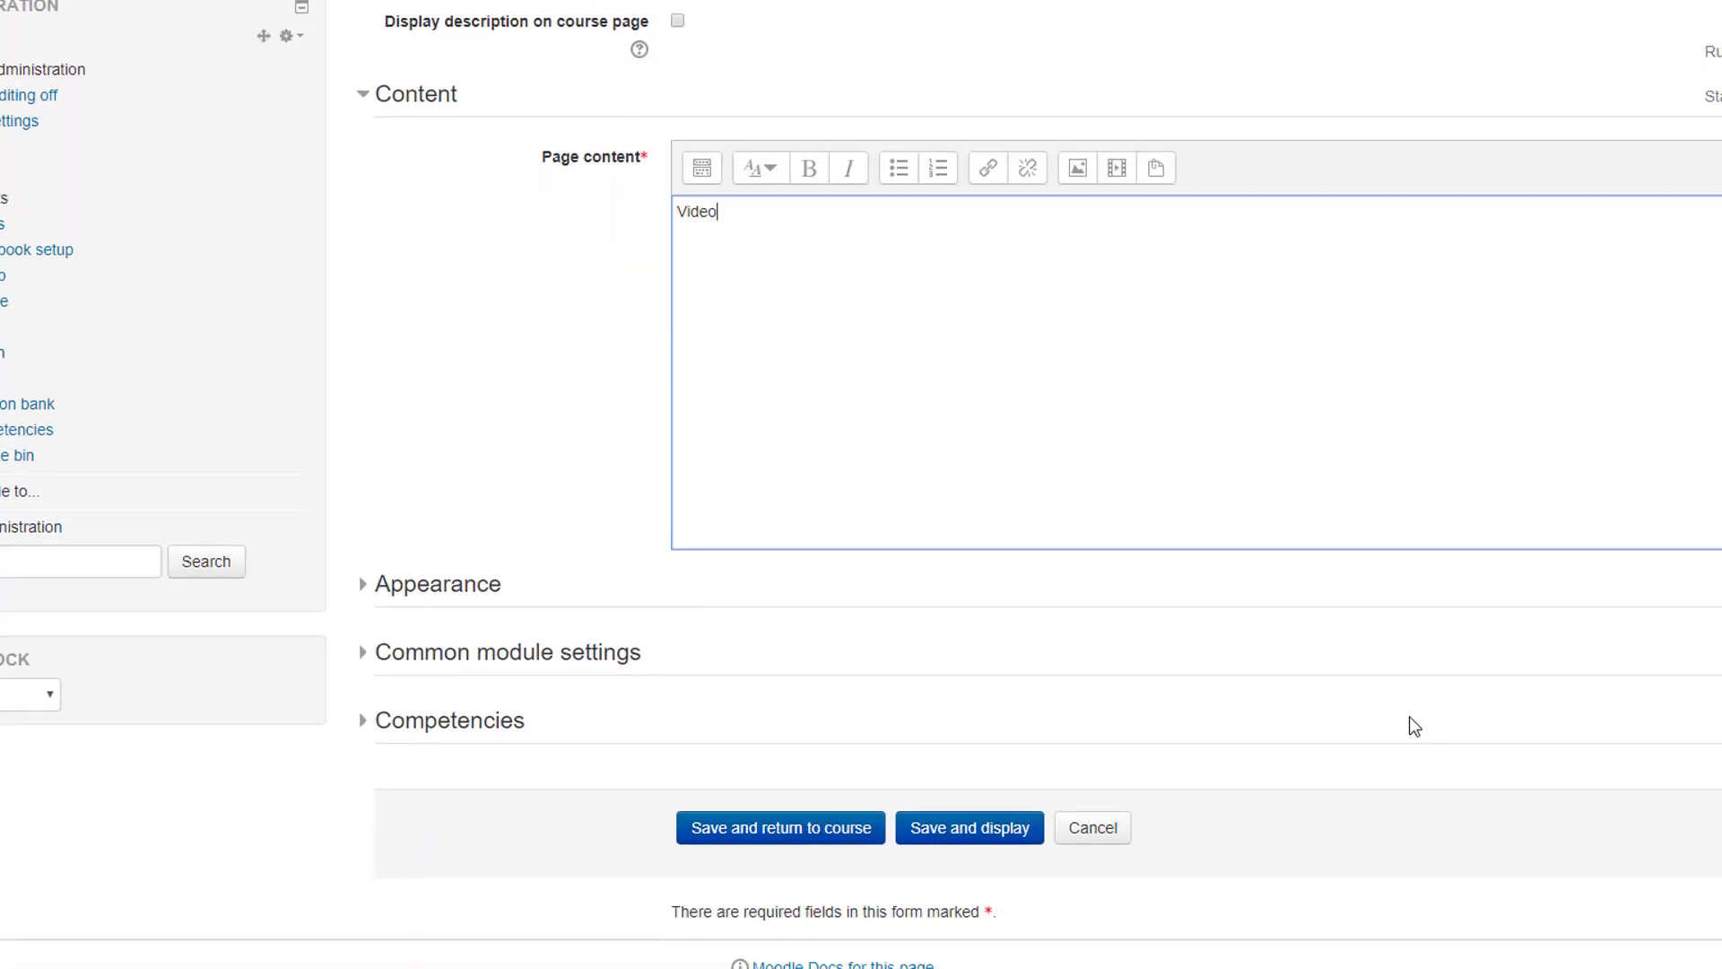
pyautogui.click(767, 830)
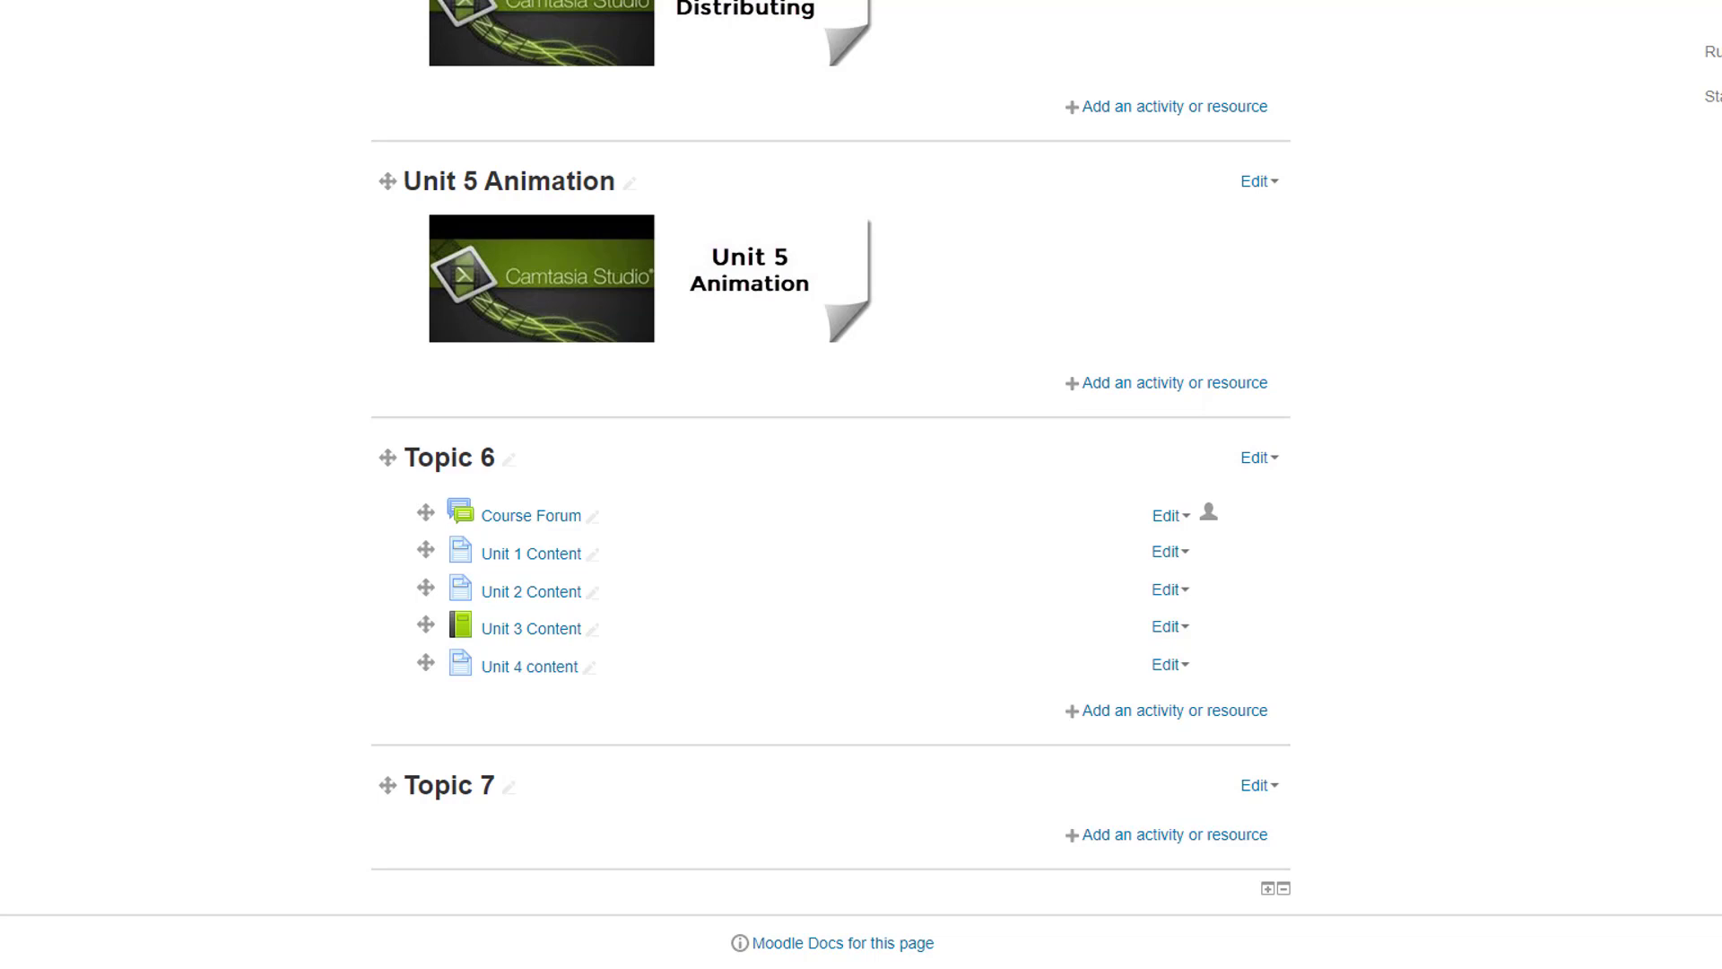
# - Open the Unit 4-Distributing topic for editing
pyautogui.scroll(4, 430, 477)
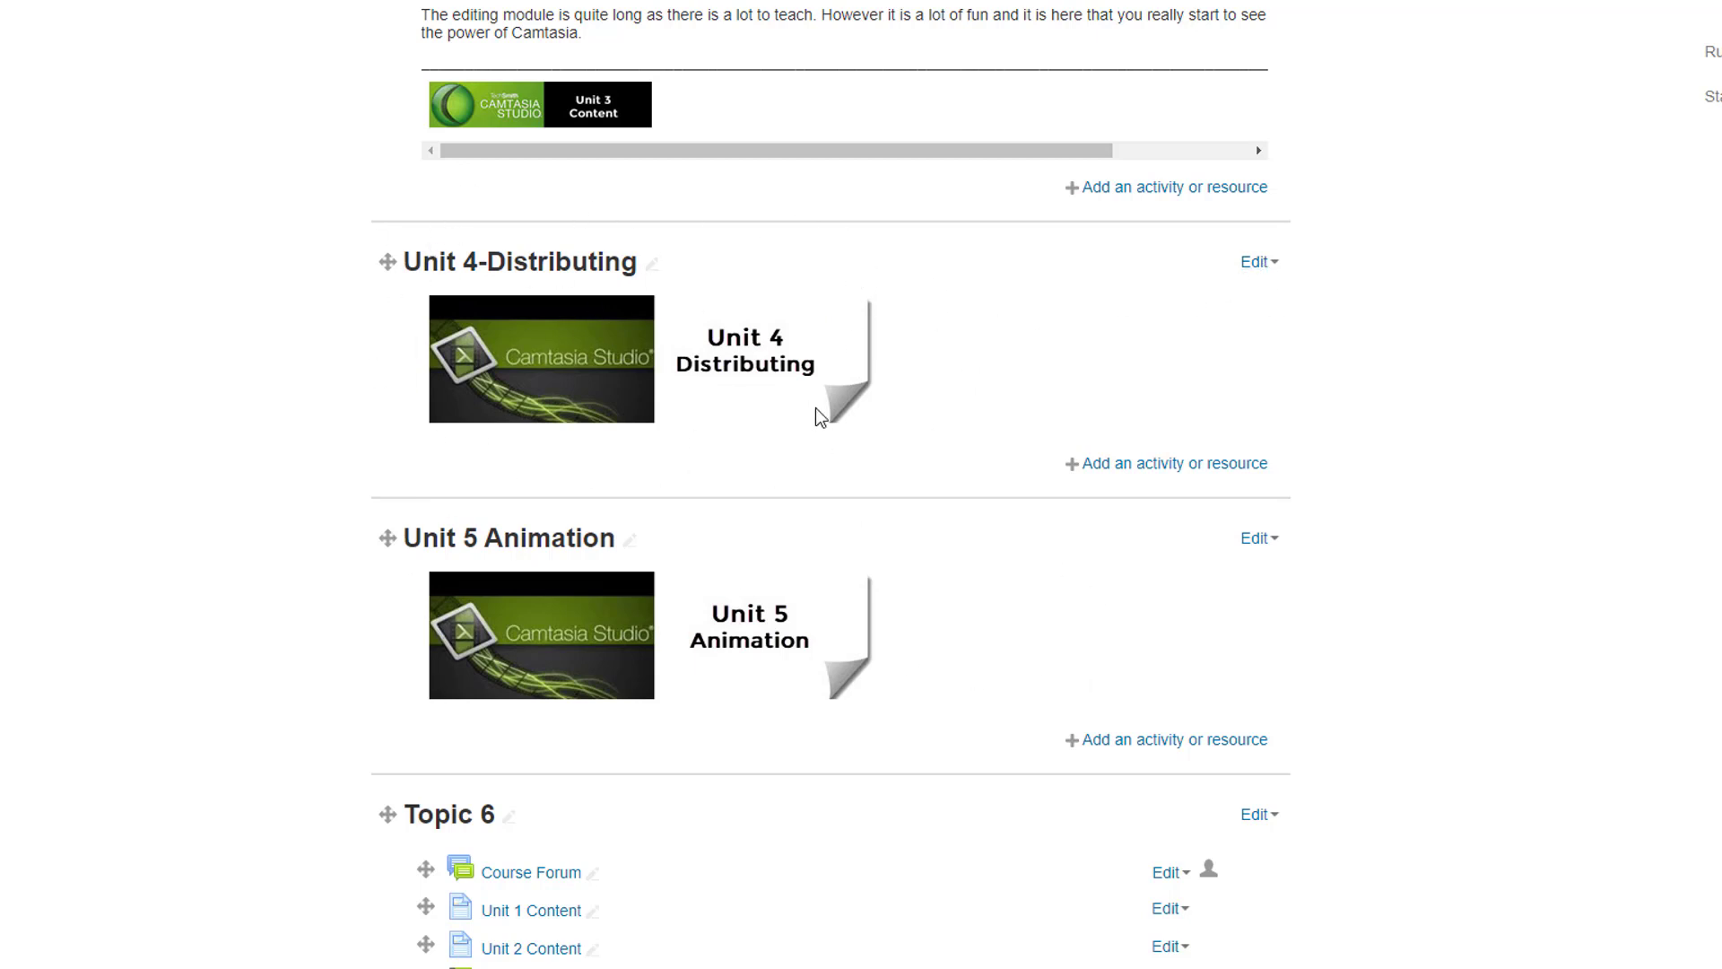
pyautogui.click(1269, 271)
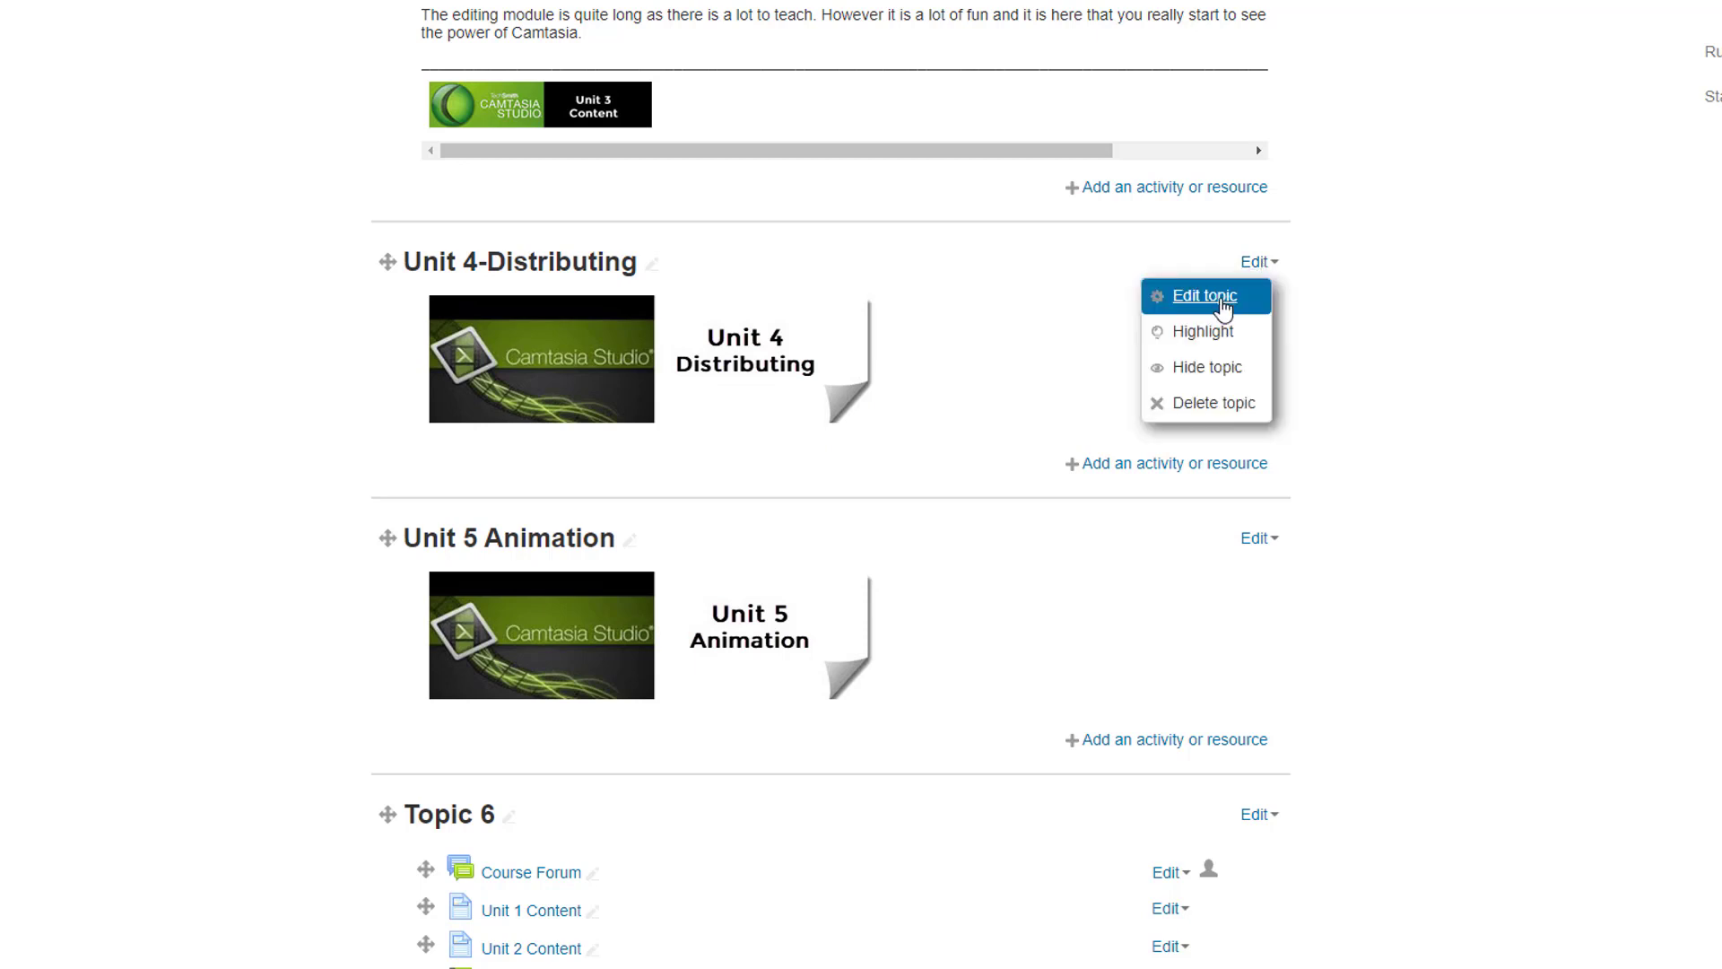
pyautogui.click(1211, 293)
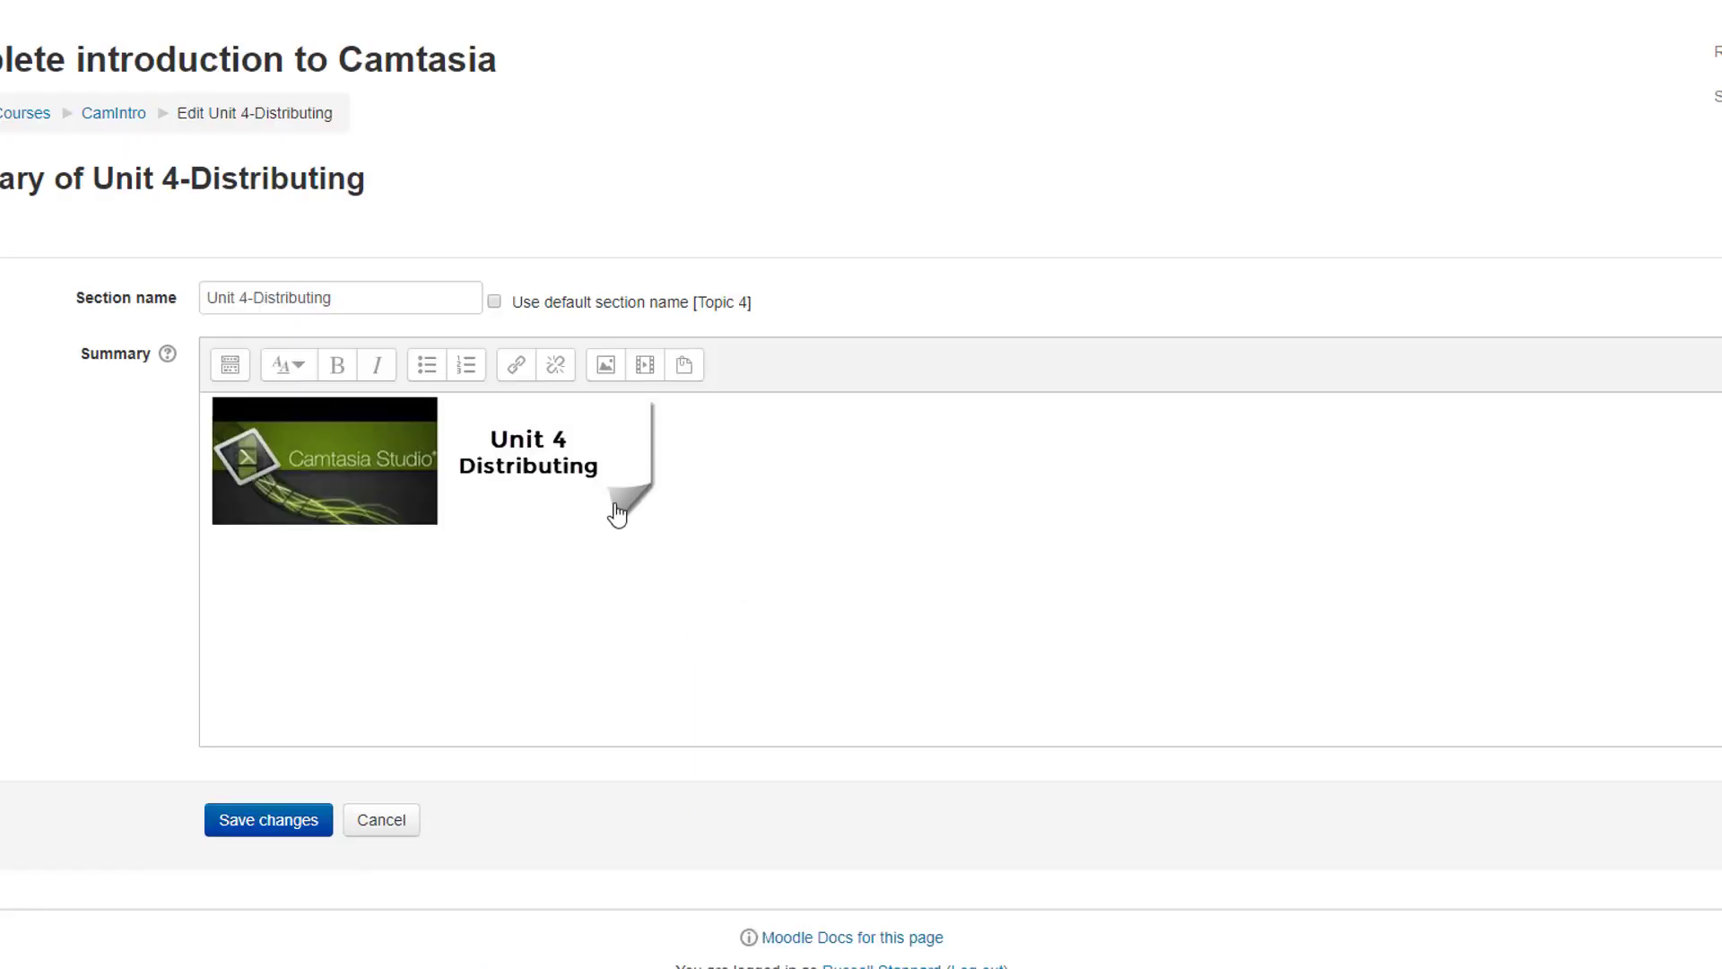
# - Upload Unit4content200.jpg from the CamtasiaCourseAssets folder as an image below the Unit 4 banner in the summary
pyautogui.click(686, 494)
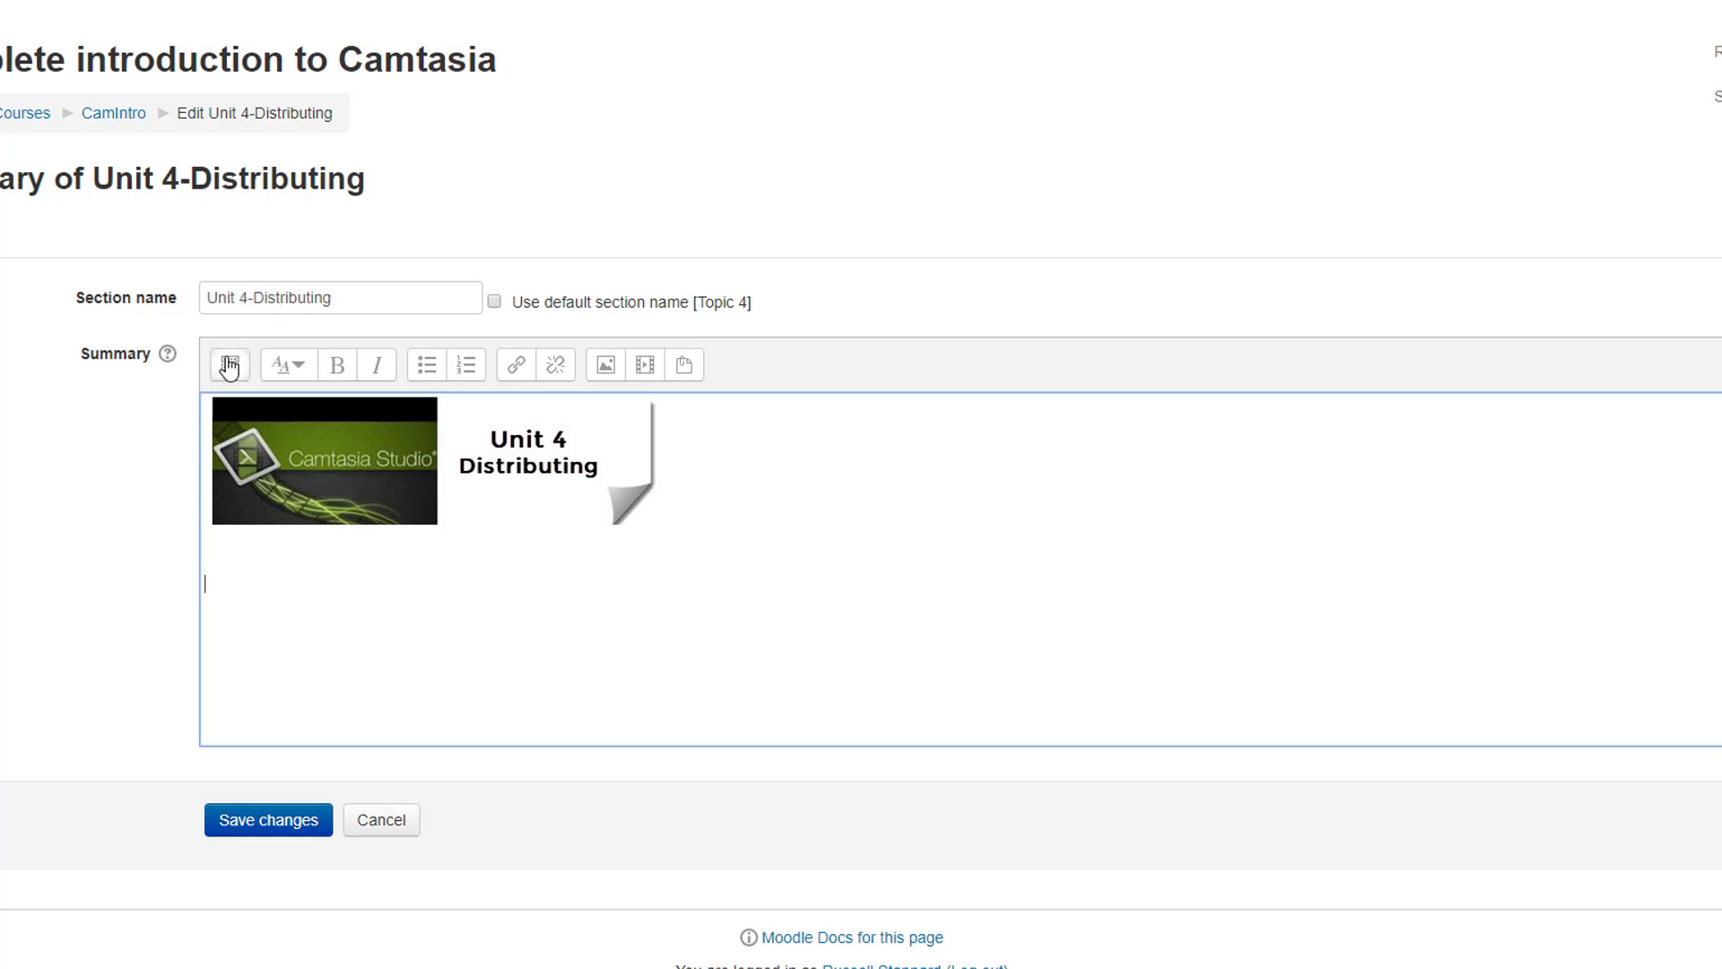
pyautogui.click(604, 371)
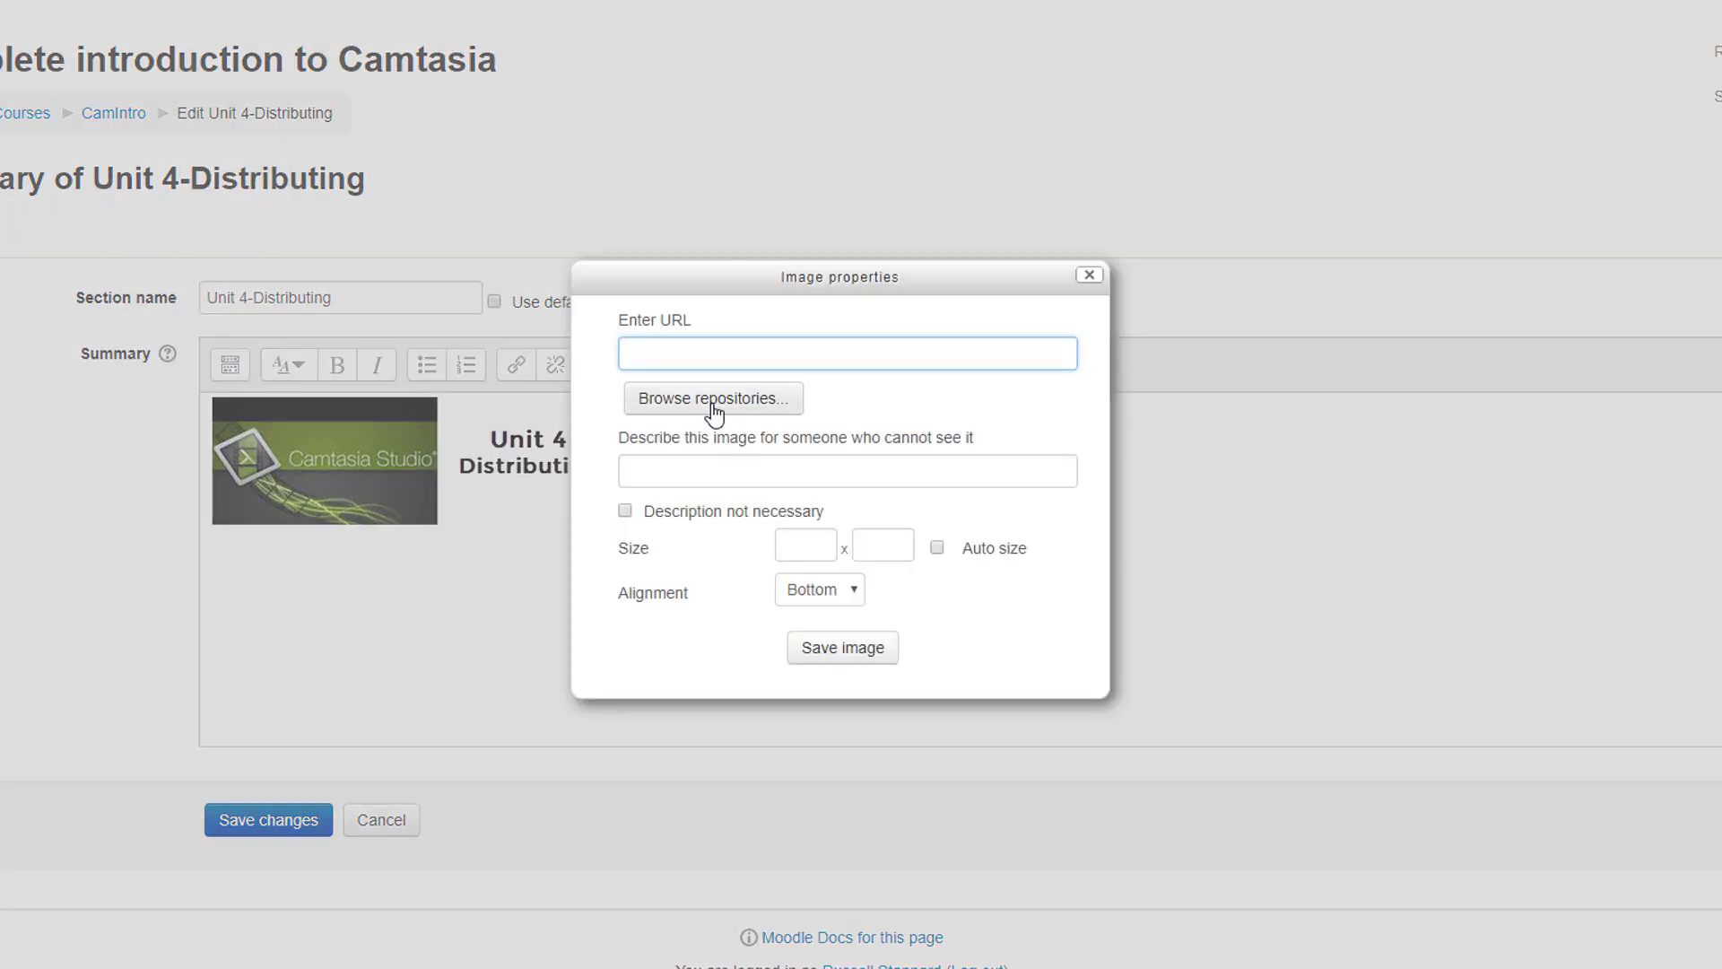
pyautogui.click(762, 397)
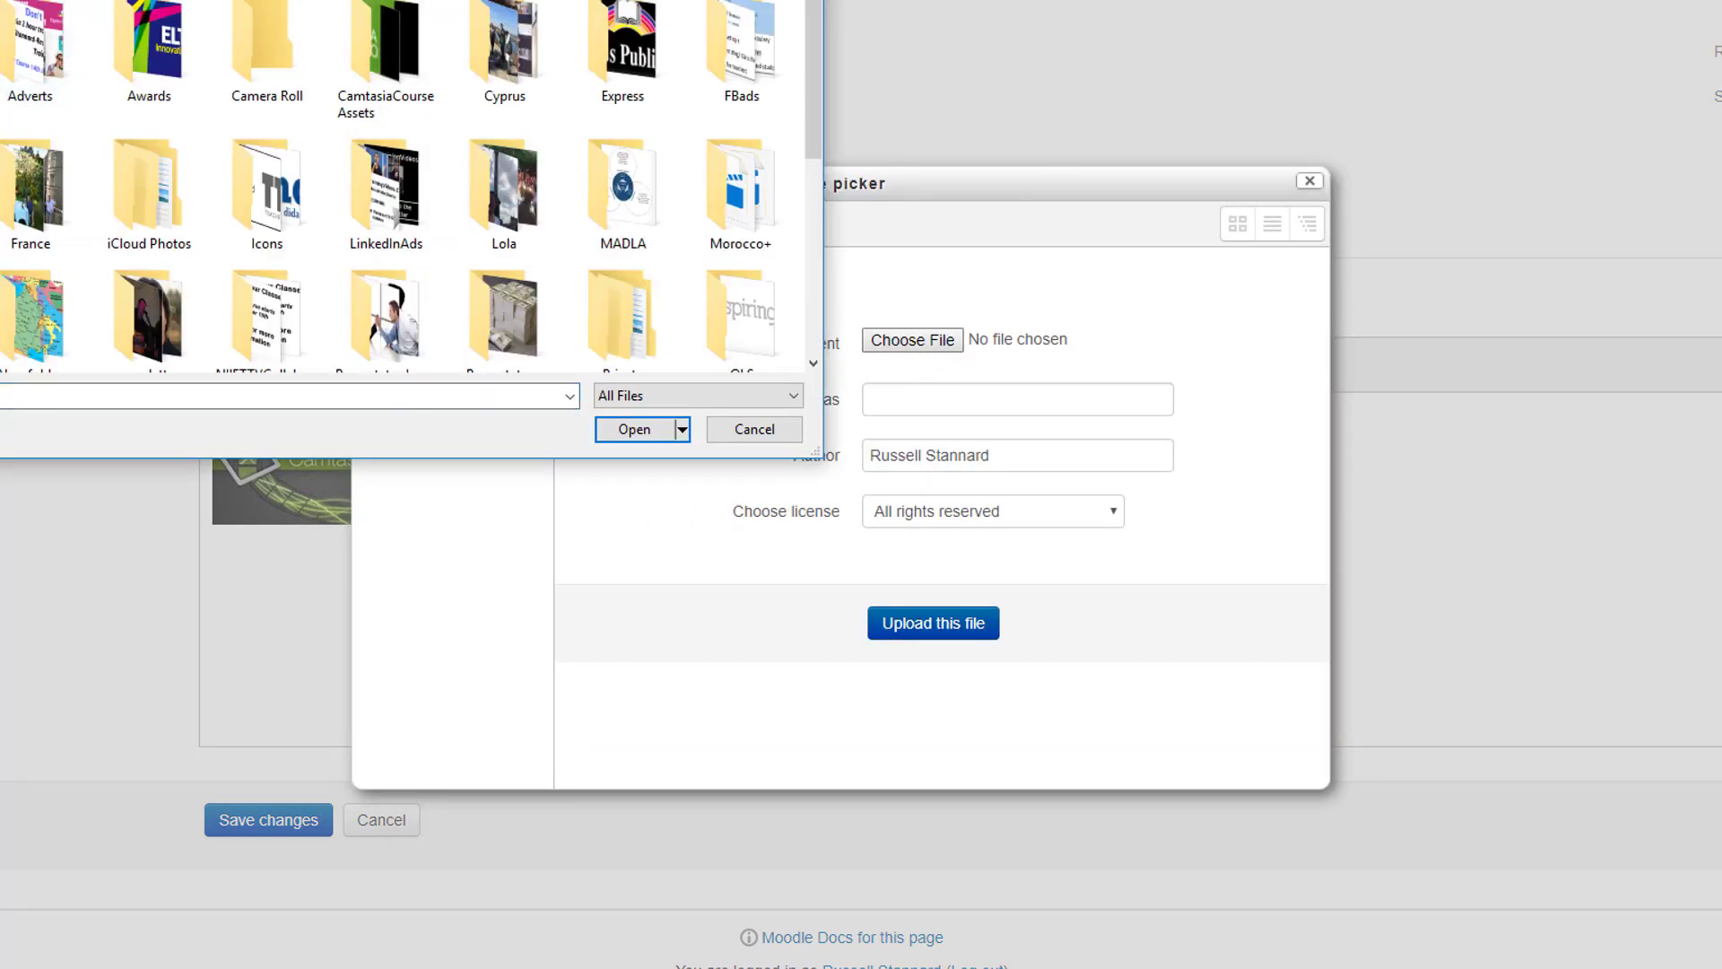
pyautogui.moveTo(94, 0); pyautogui.dragTo(384, 30)
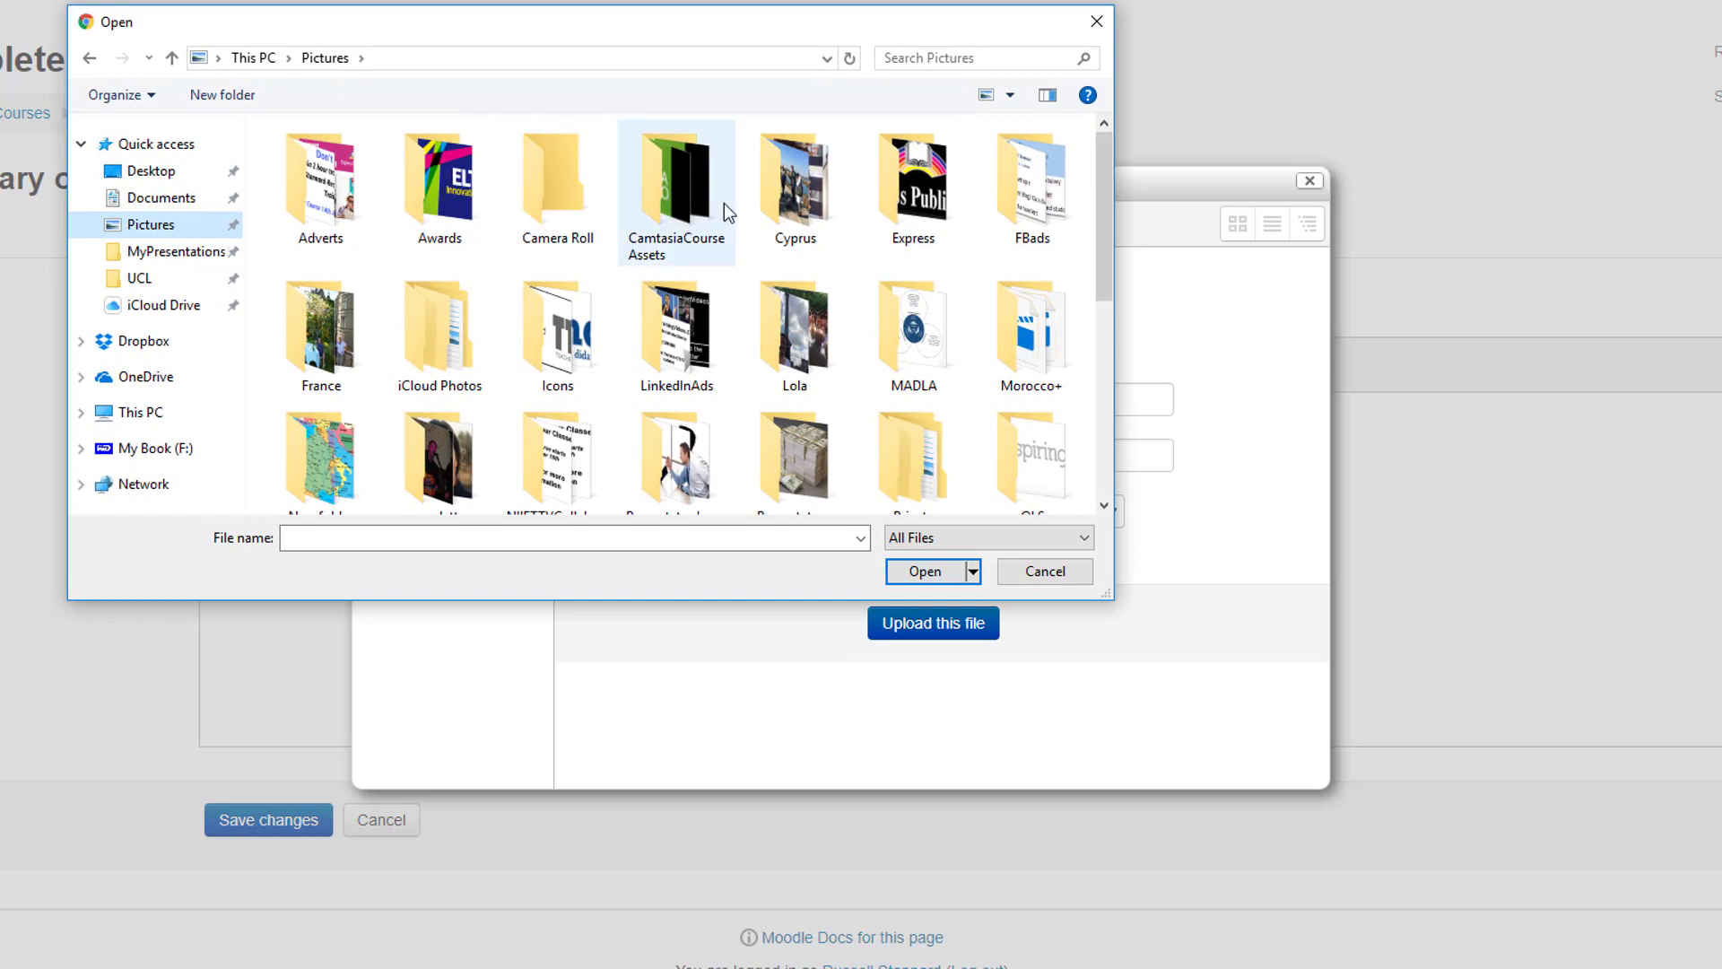
pyautogui.doubleClick(681, 184)
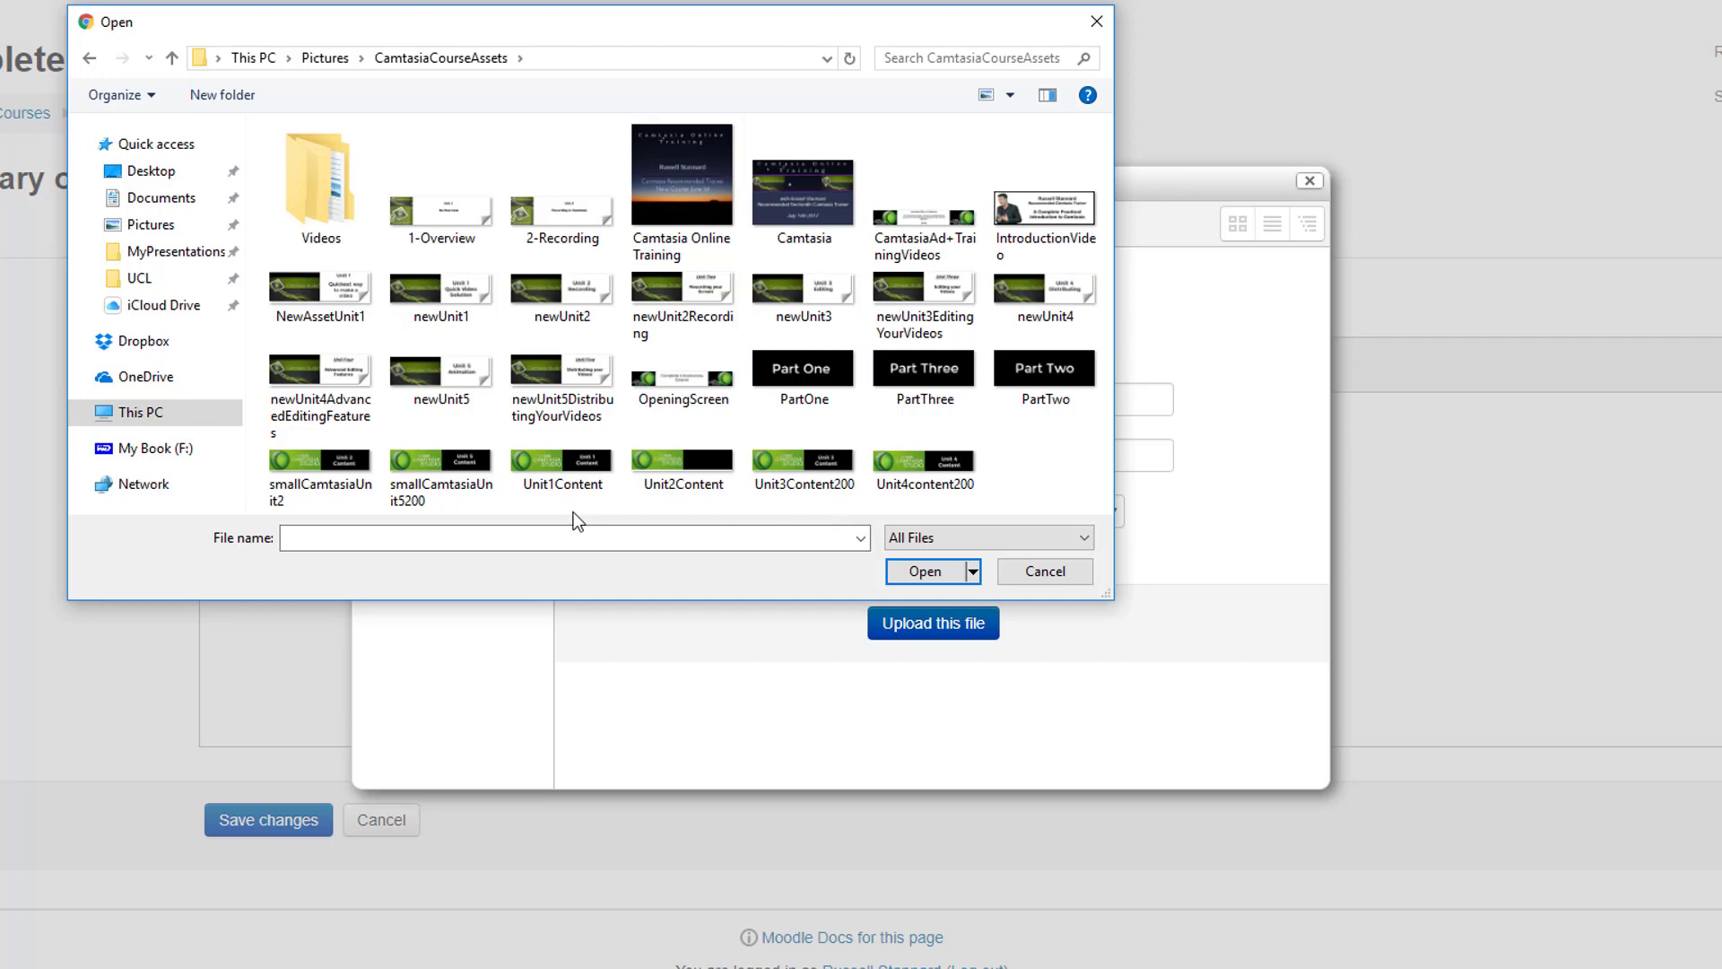
pyautogui.click(928, 476)
pyautogui.click(923, 571)
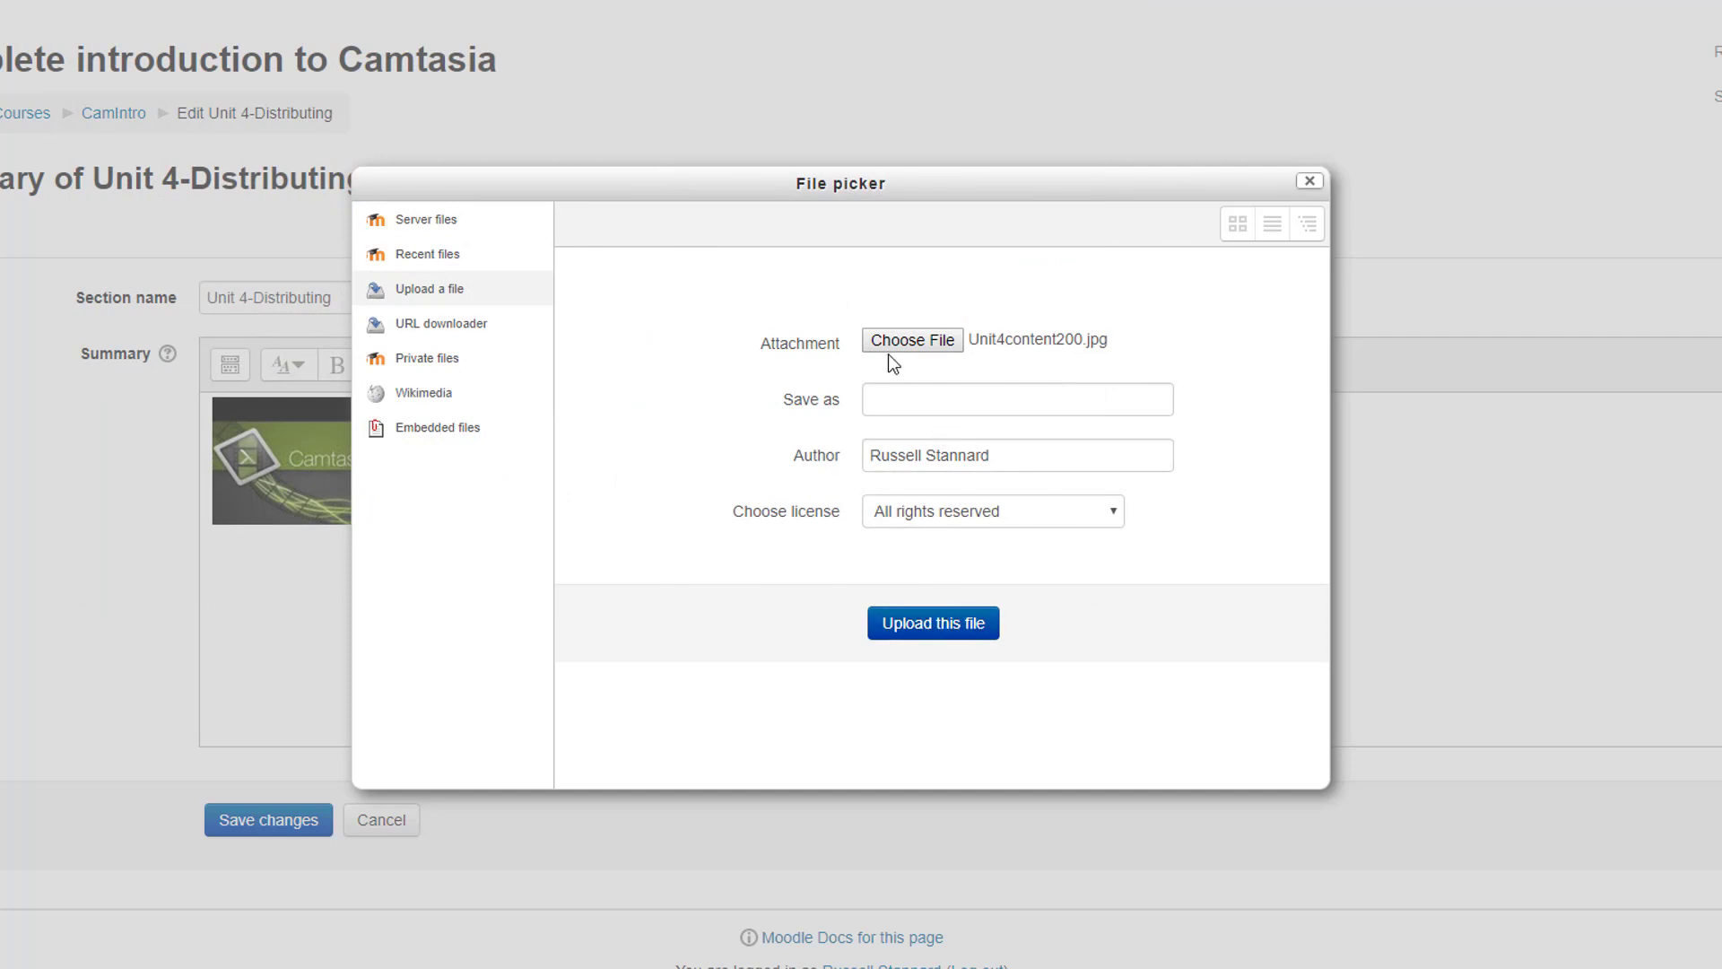
pyautogui.click(931, 624)
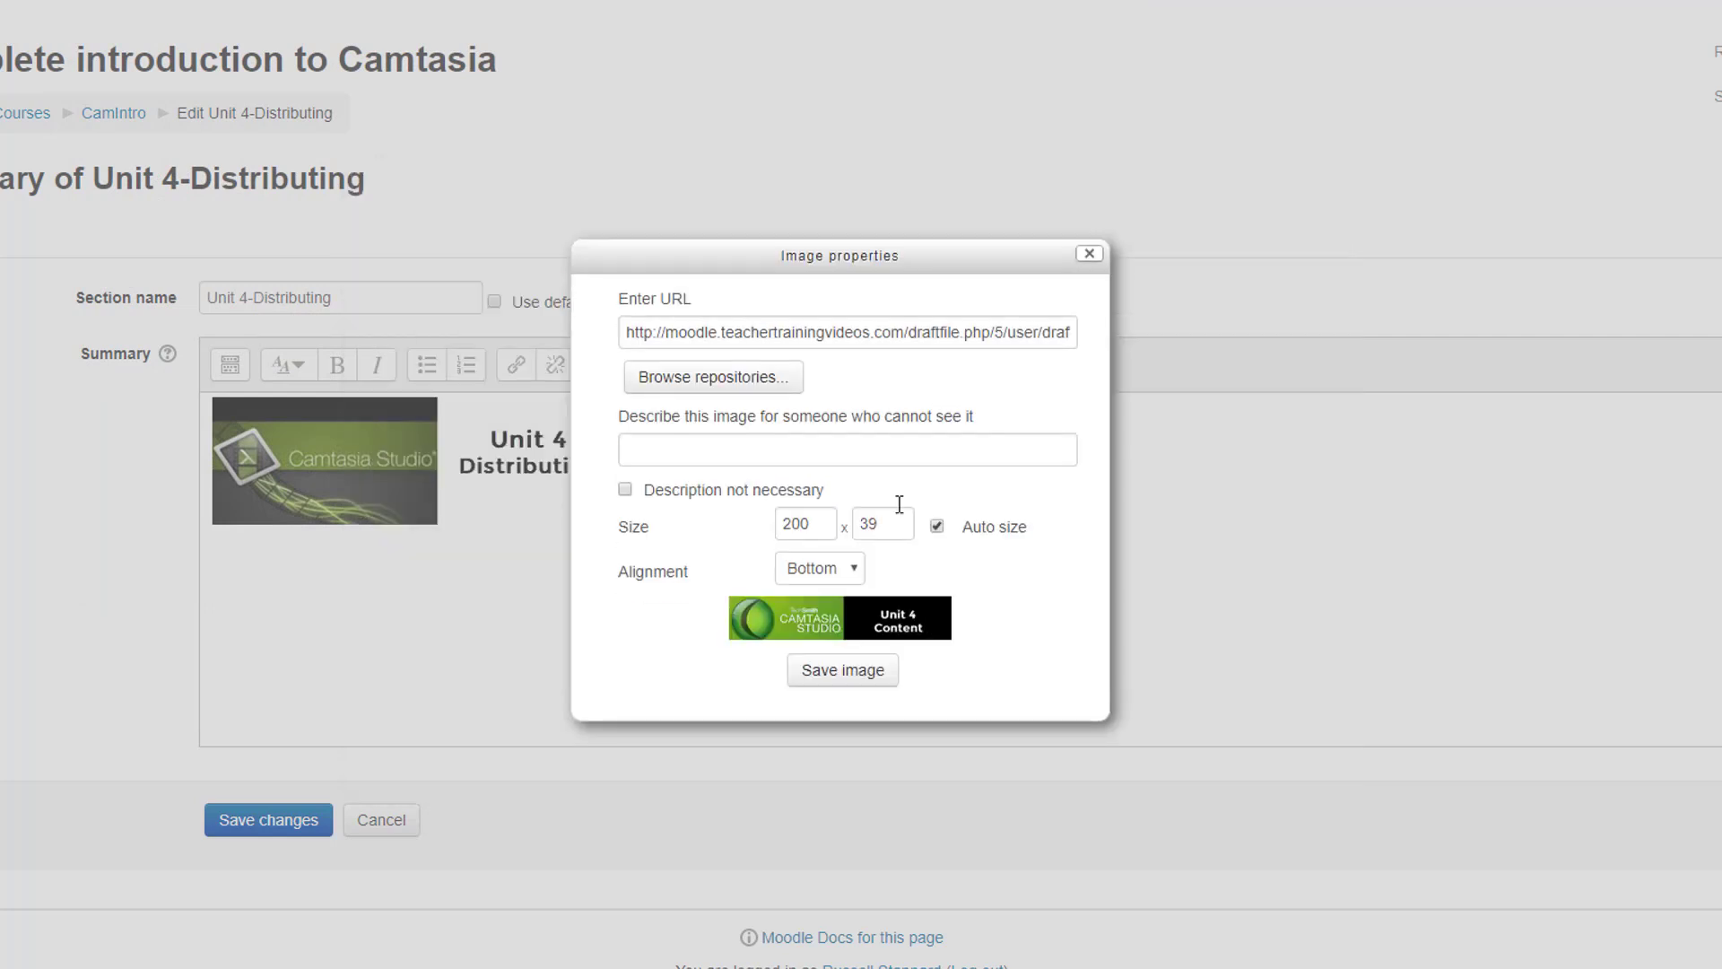
# - Describe the image as "Unt 4 content", insert it, and save the changes to the topic summary
pyautogui.click(752, 444)
pyautogui.write('Unt')
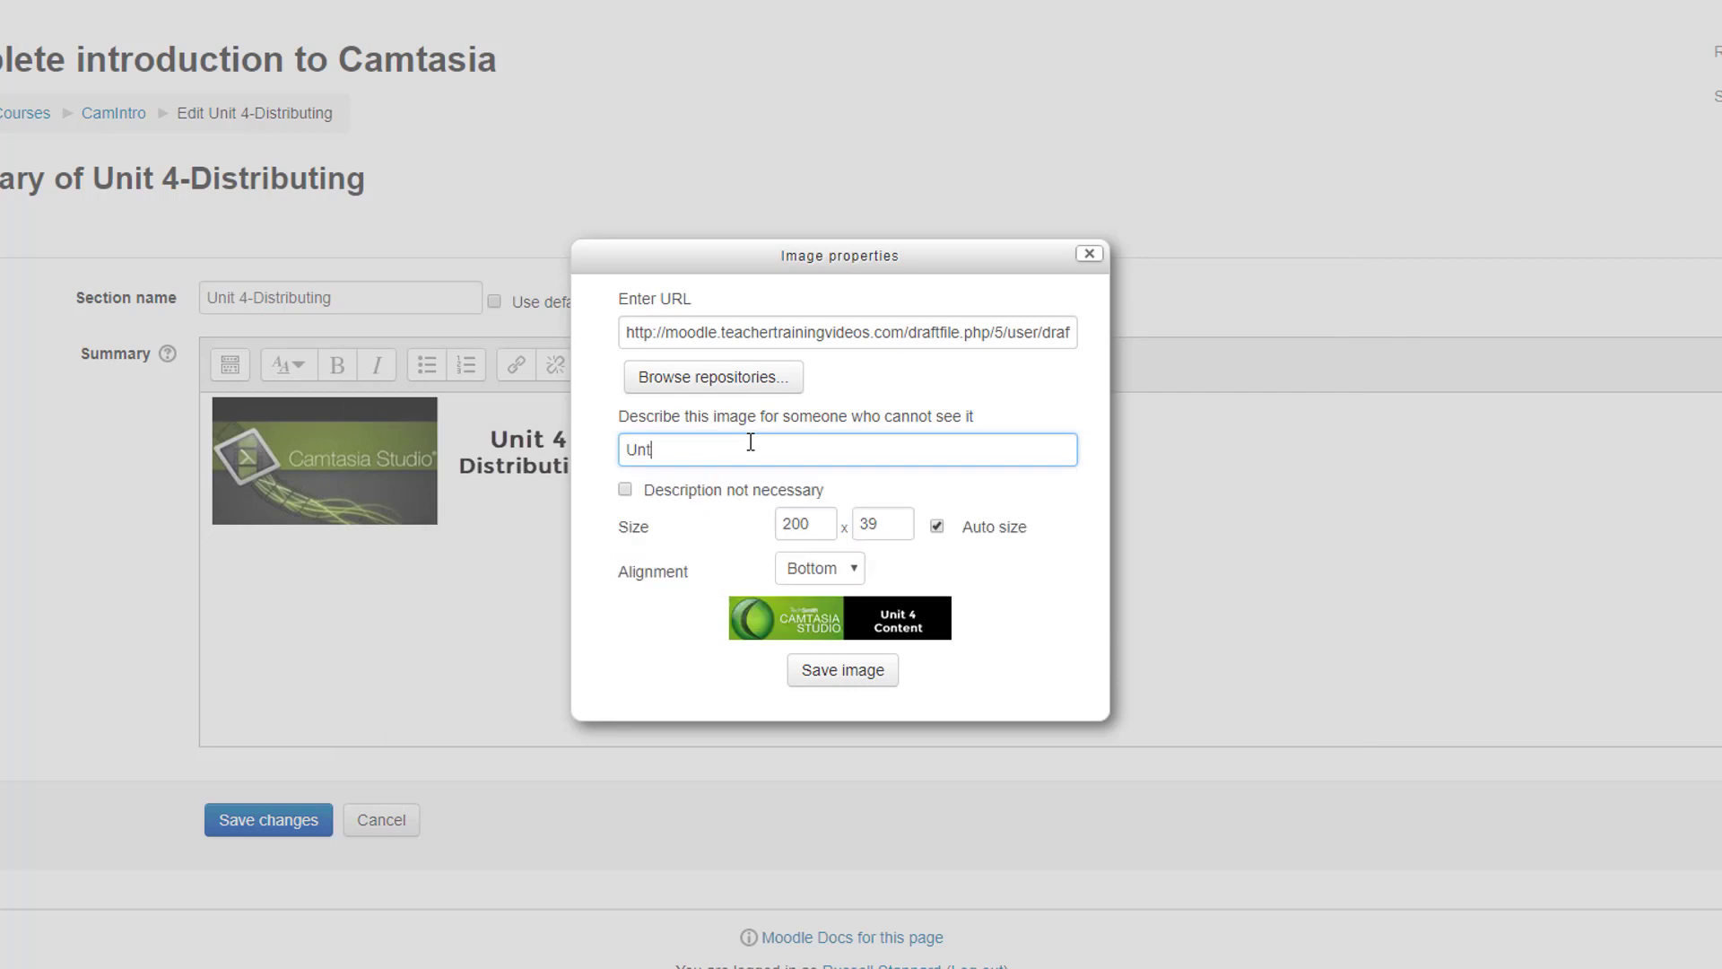
pyautogui.write(' 4 content')
pyautogui.click(847, 671)
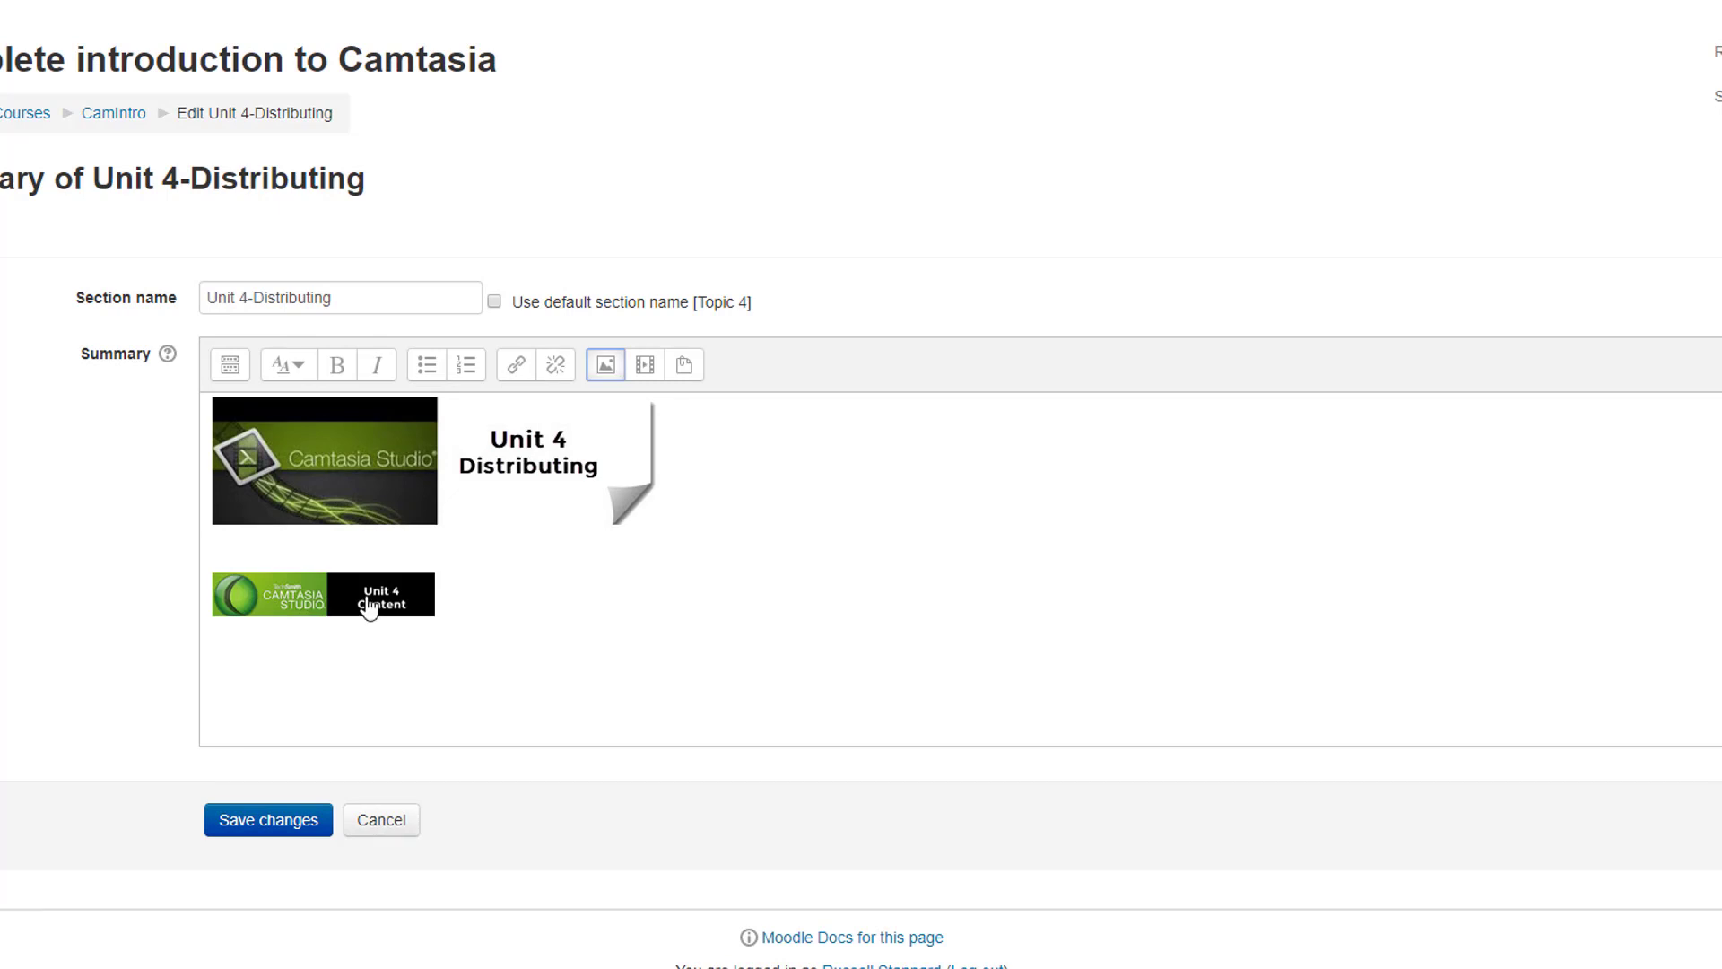
pyautogui.click(287, 821)
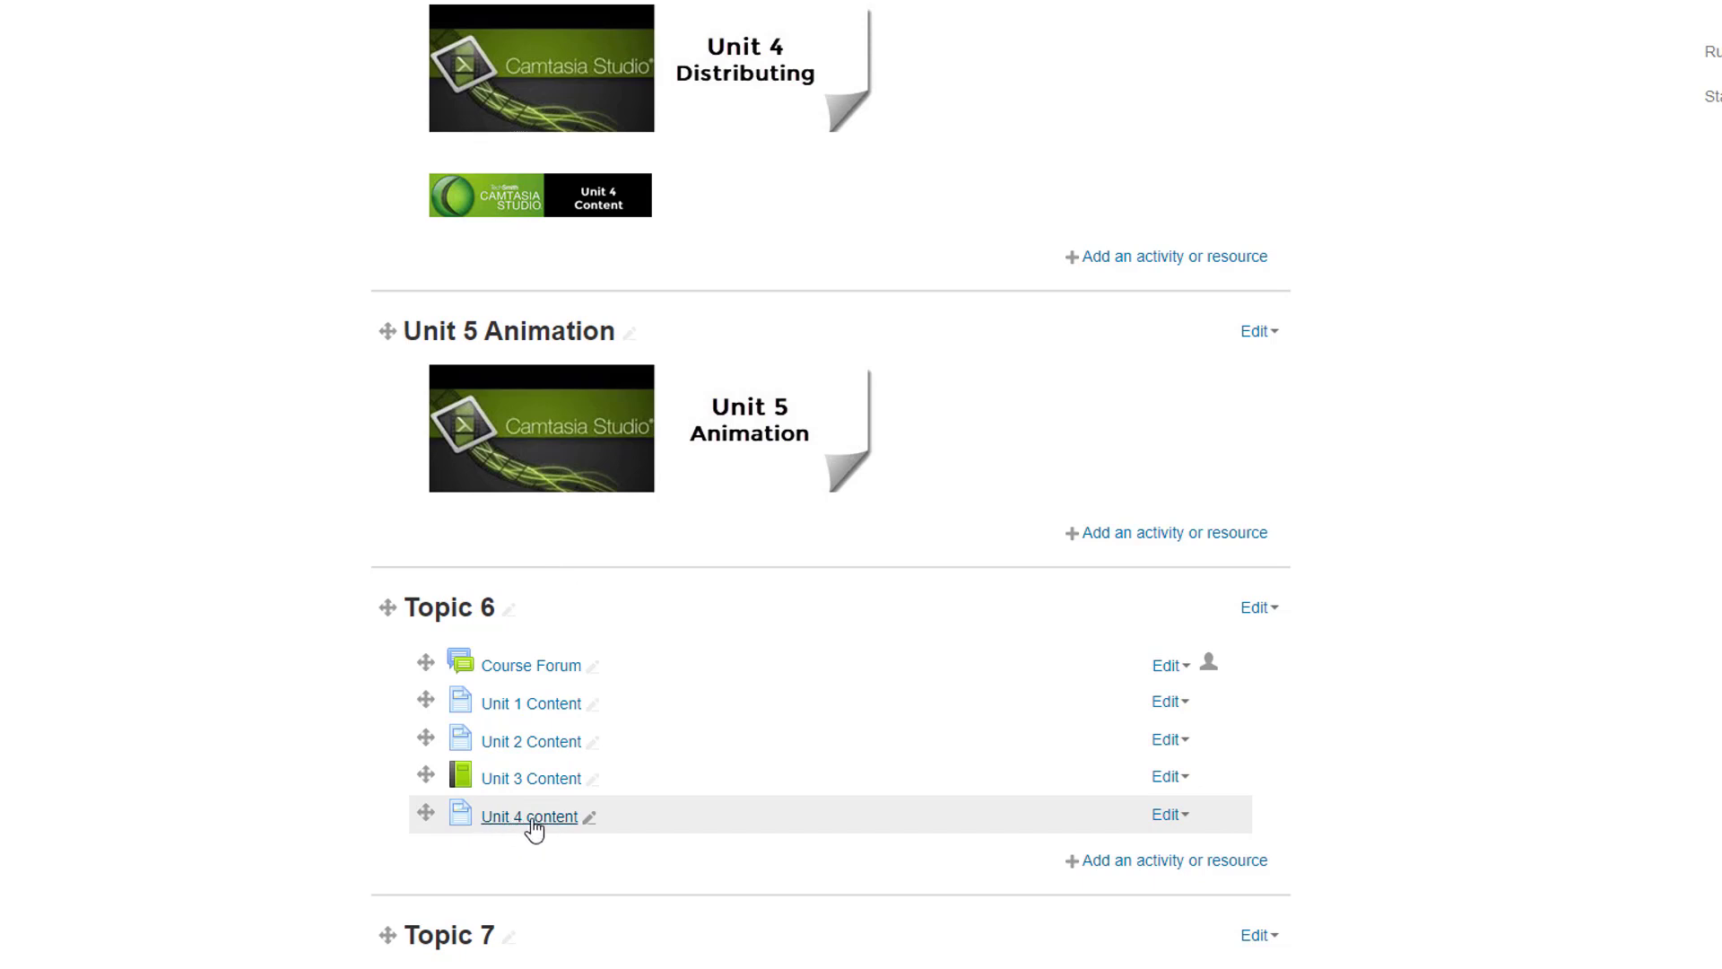
# - Copy the link address of the Unit 4 content page in Topic 6 and open the Unit 4-Distributing topic for editing
pyautogui.rightClick(535, 830)
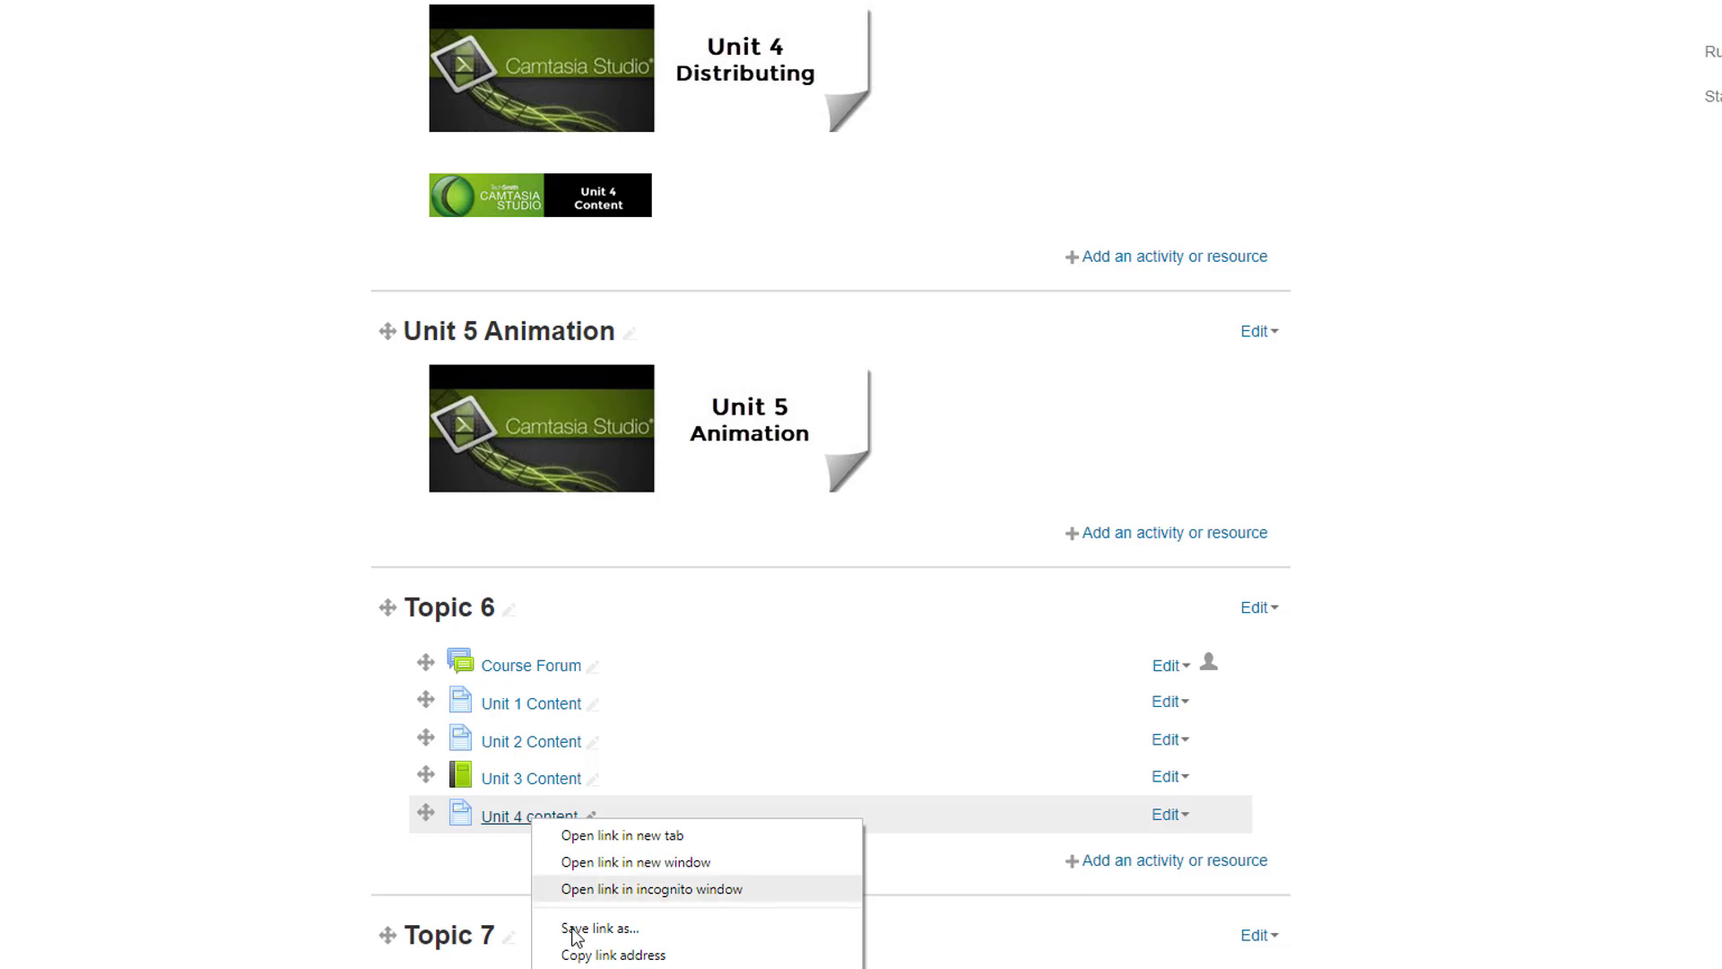
pyautogui.click(607, 956)
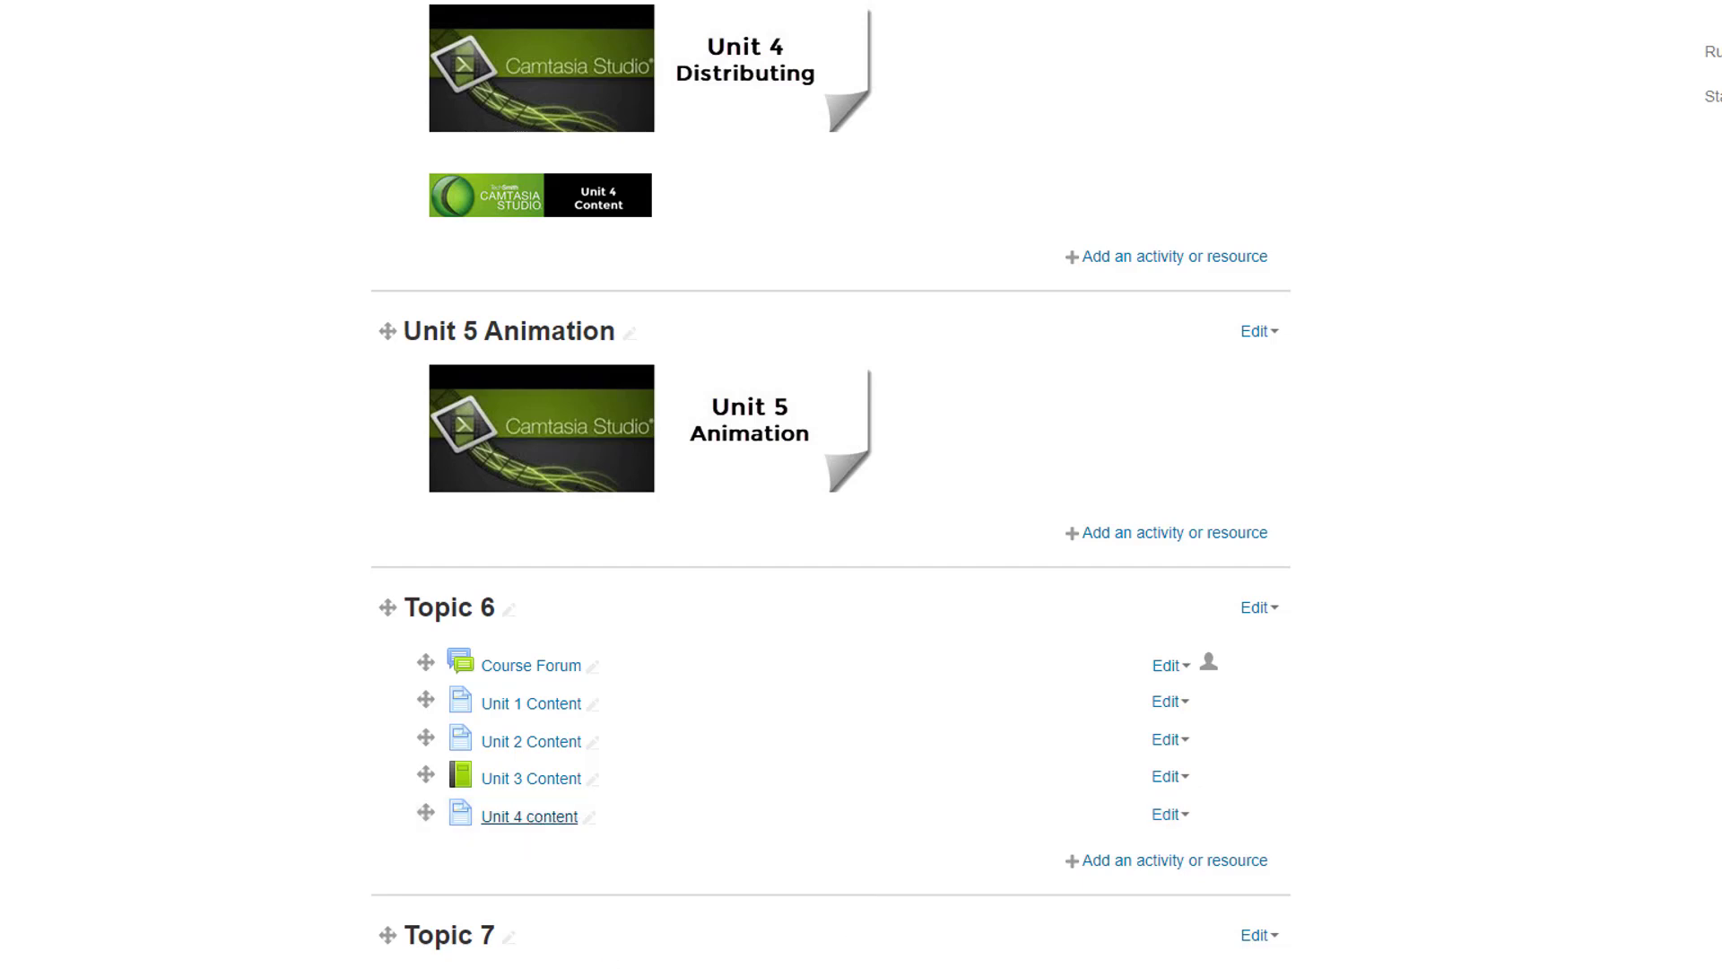
pyautogui.scroll(3, 1312, 579)
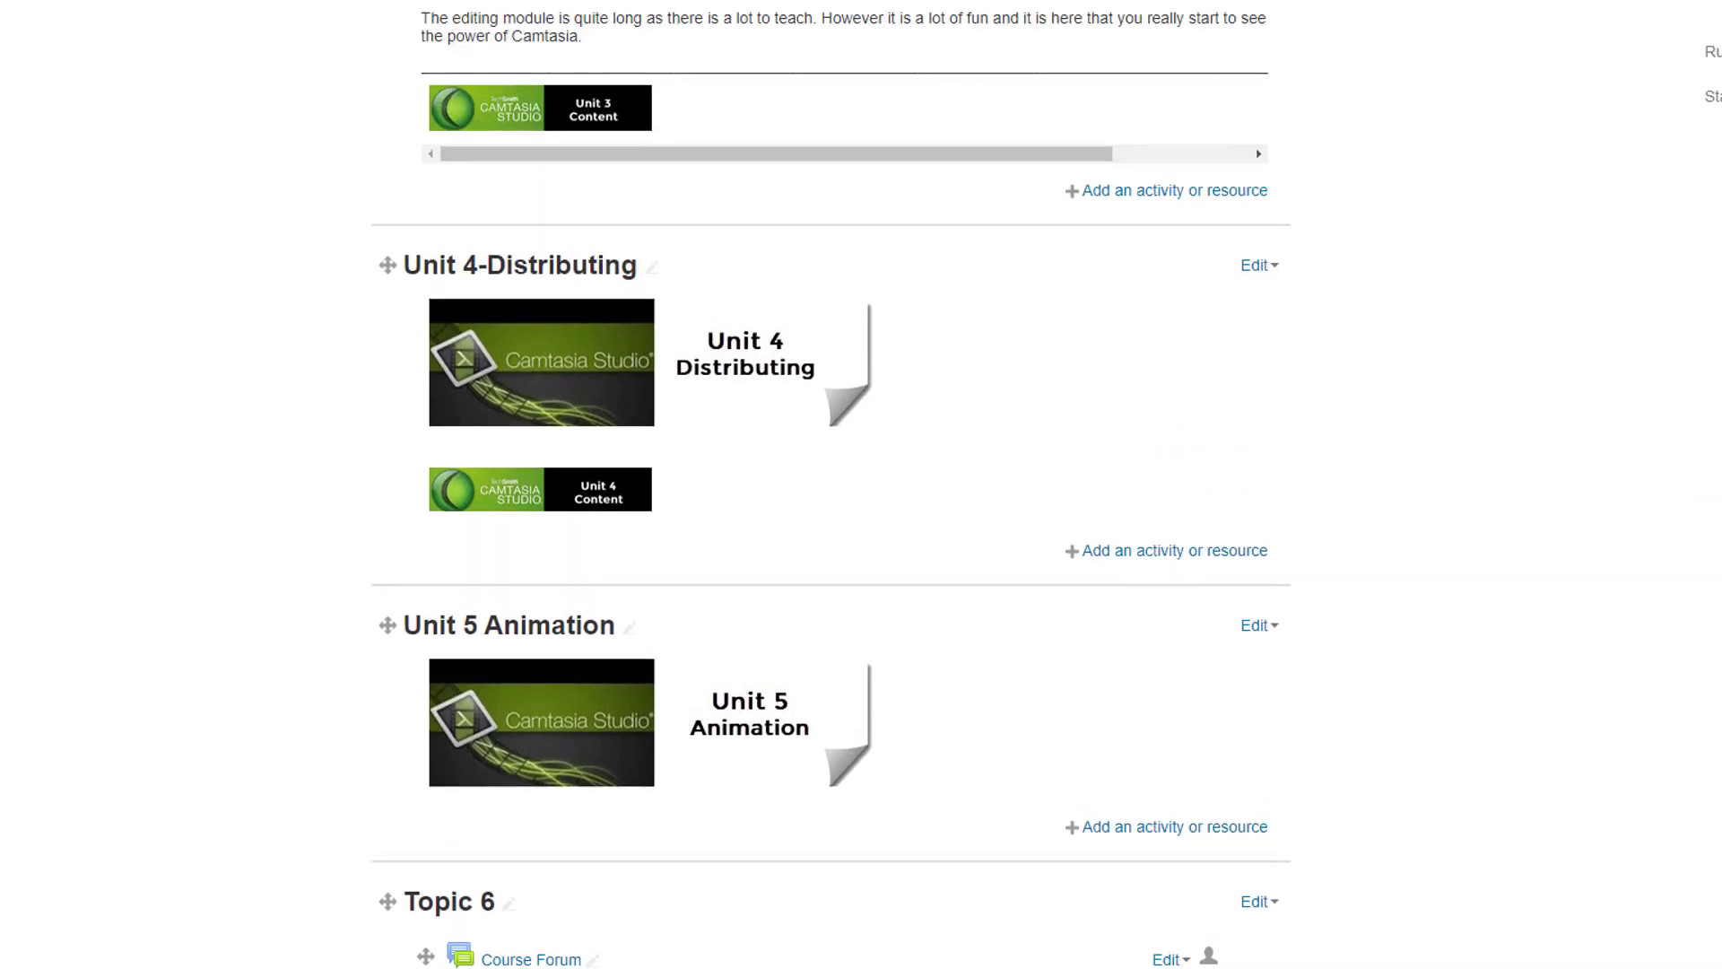
pyautogui.click(1266, 274)
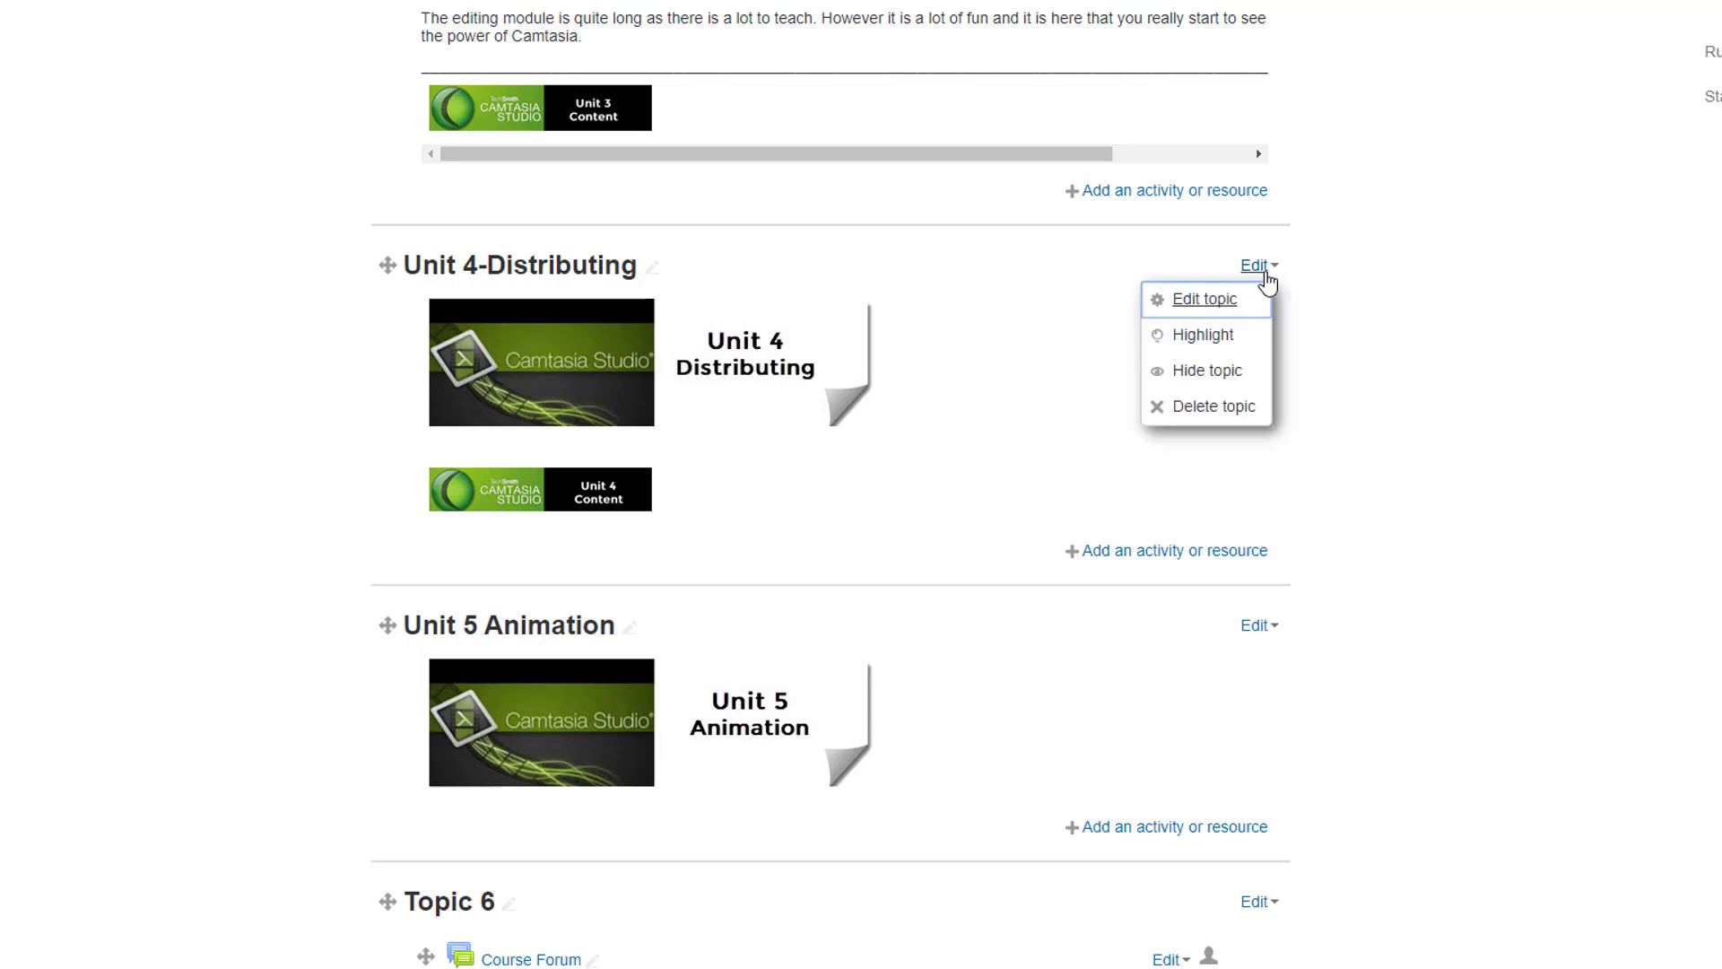
pyautogui.click(1220, 303)
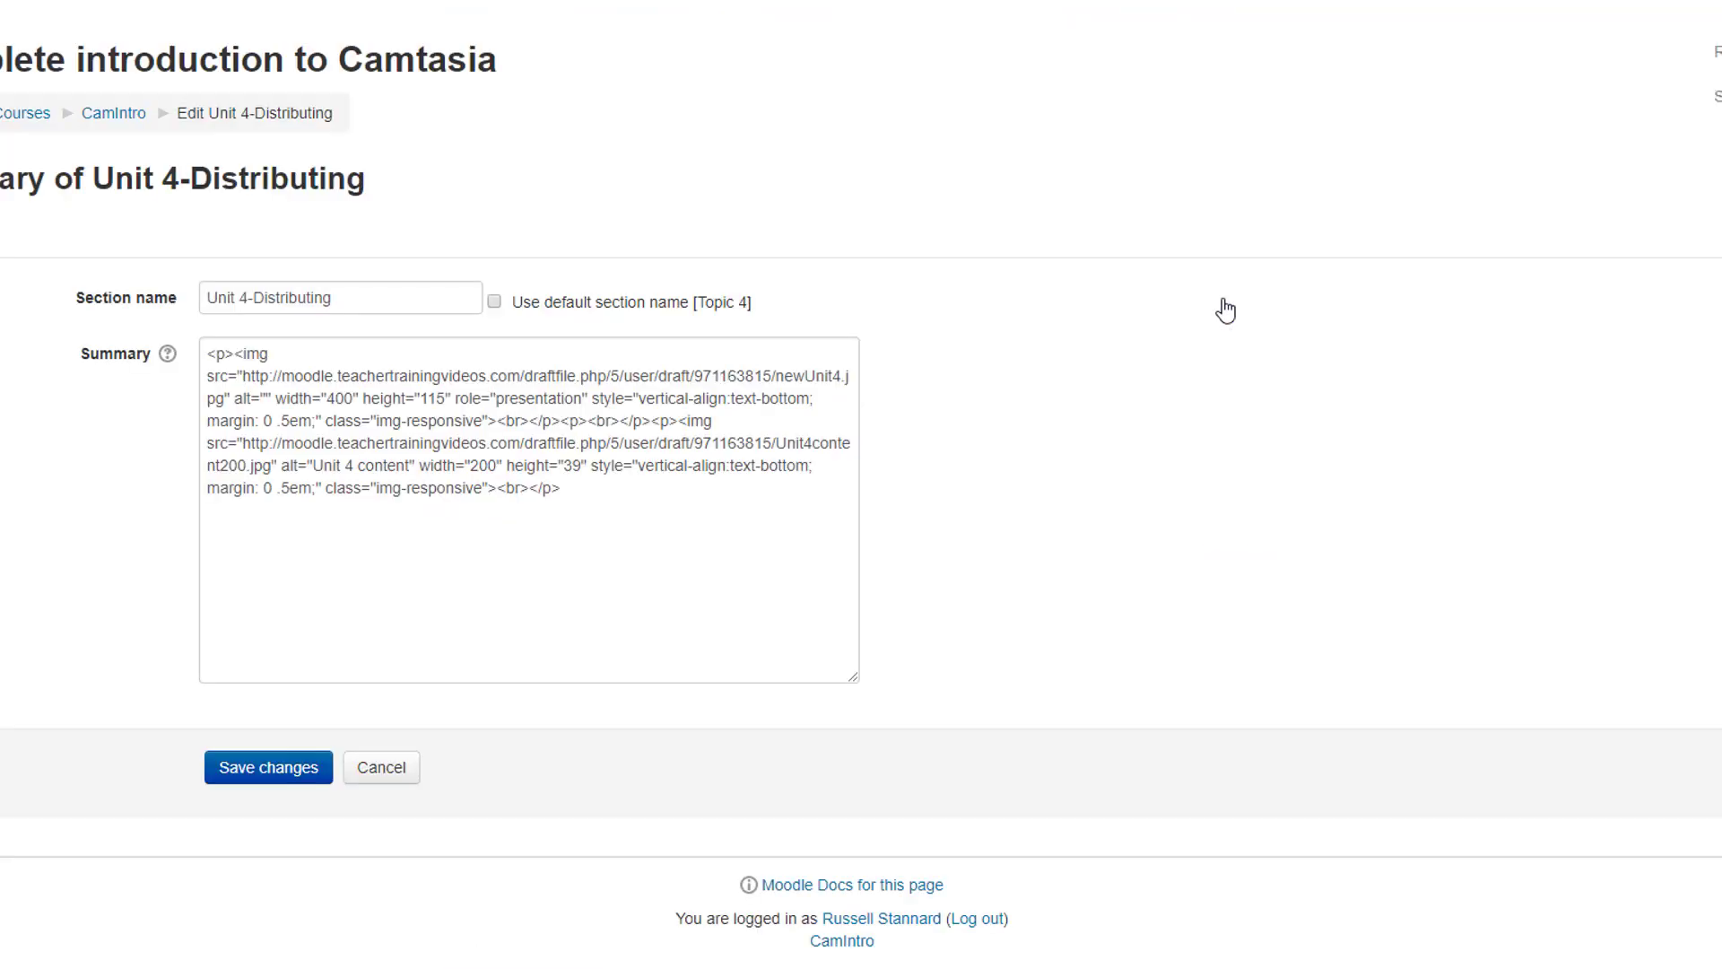
pyautogui.click(363, 616)
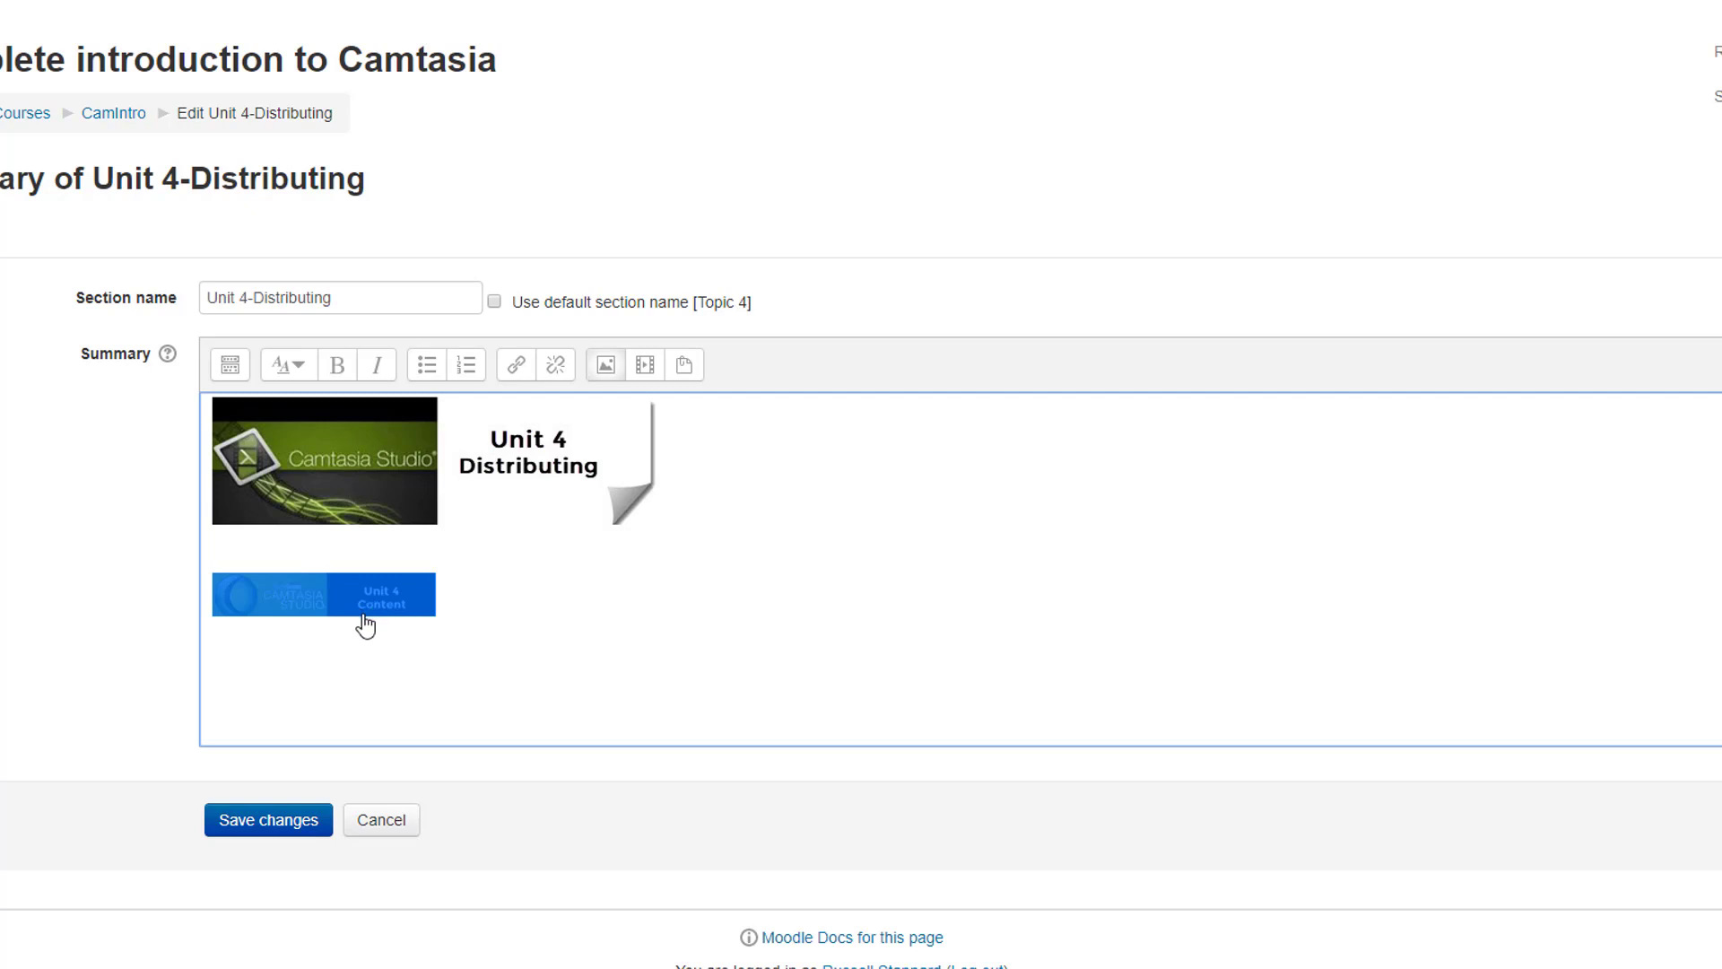
pyautogui.click(516, 365)
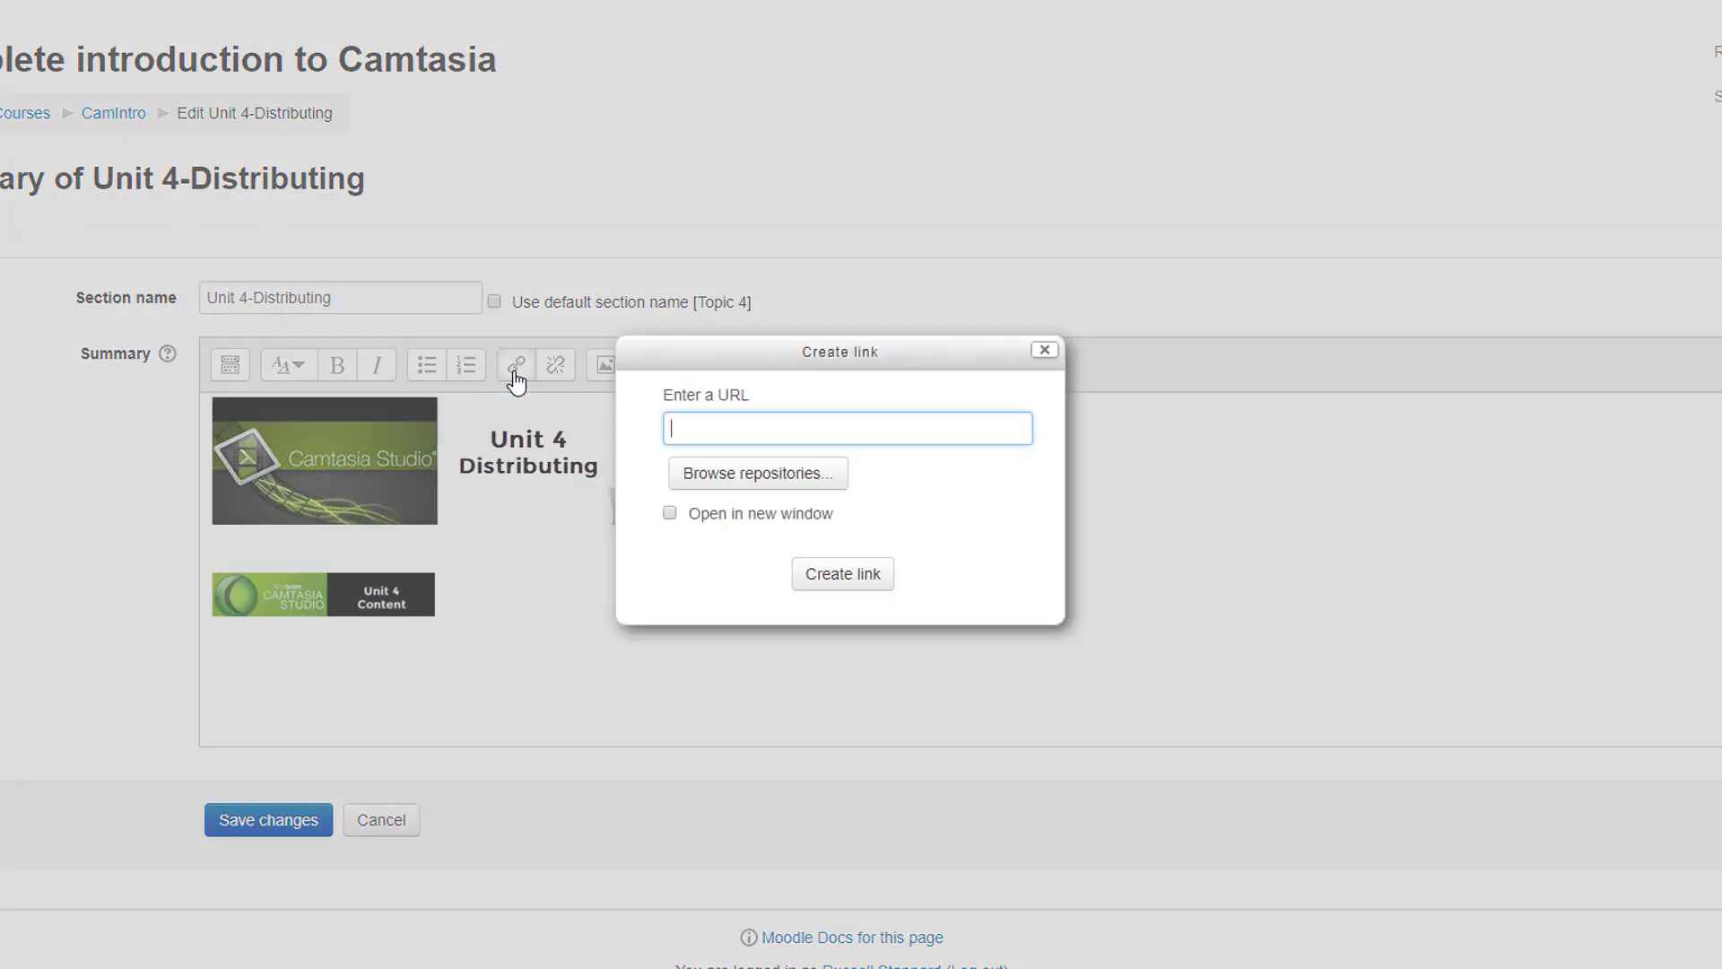
pyautogui.click(706, 432)
pyautogui.write('http://moodle.teachertrainingvideos.com/mod/page/view.php?id=260')
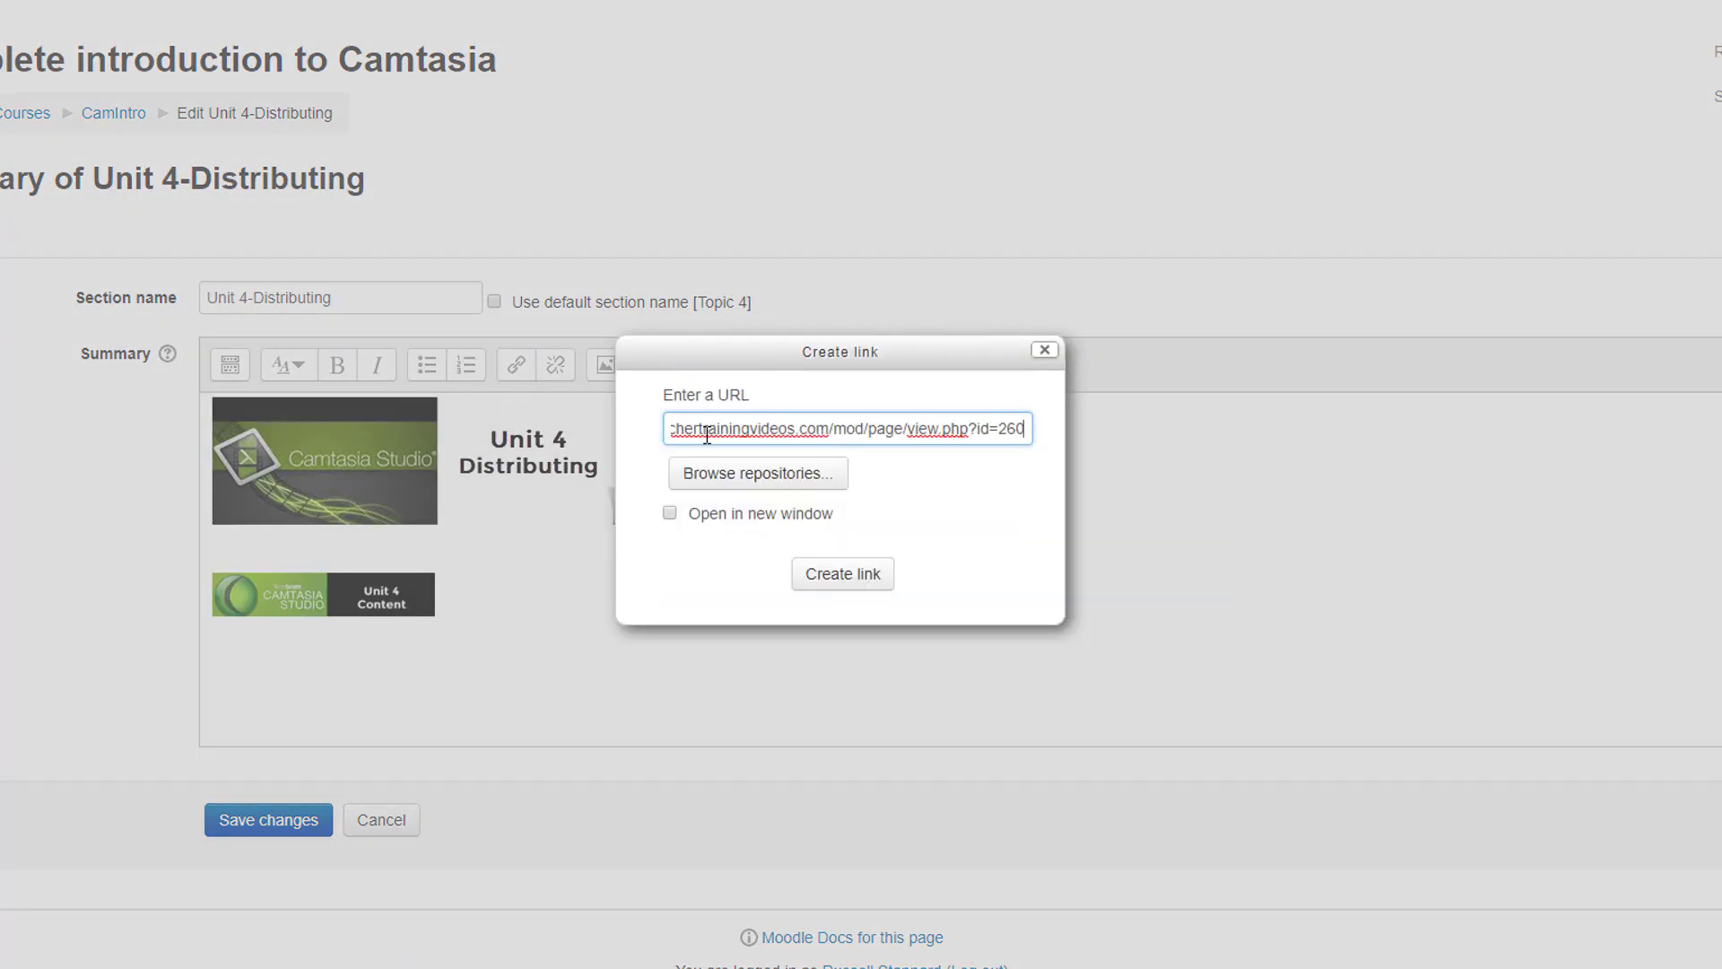
pyautogui.click(669, 515)
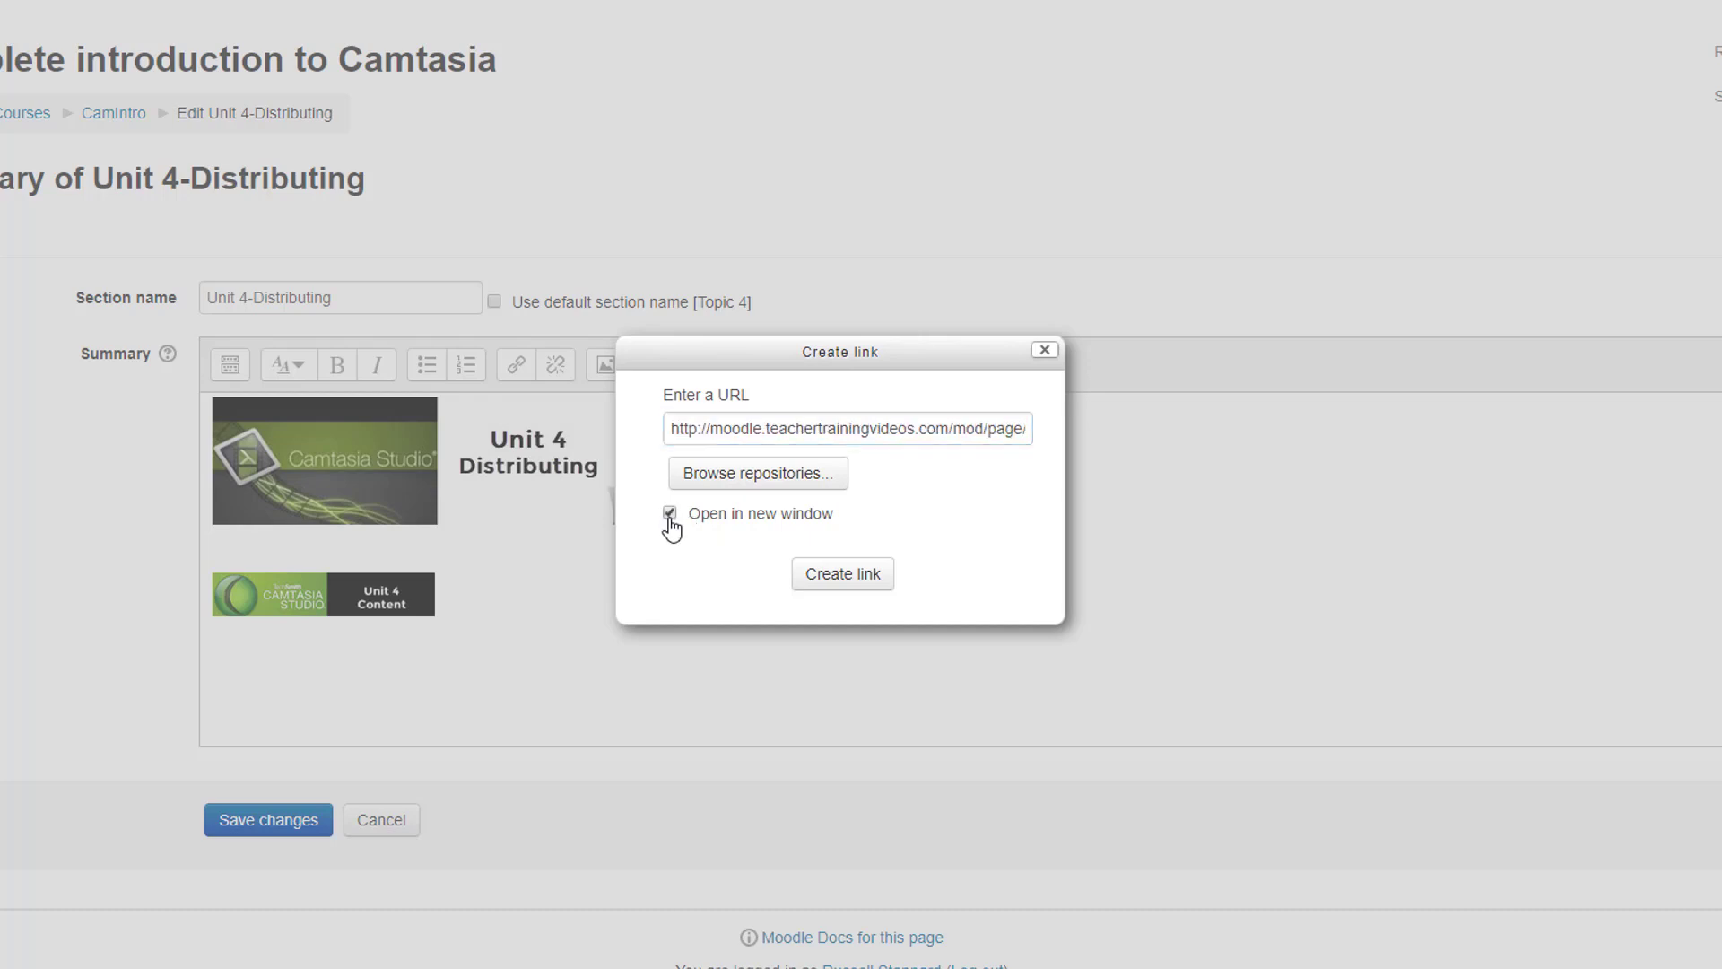
pyautogui.click(842, 578)
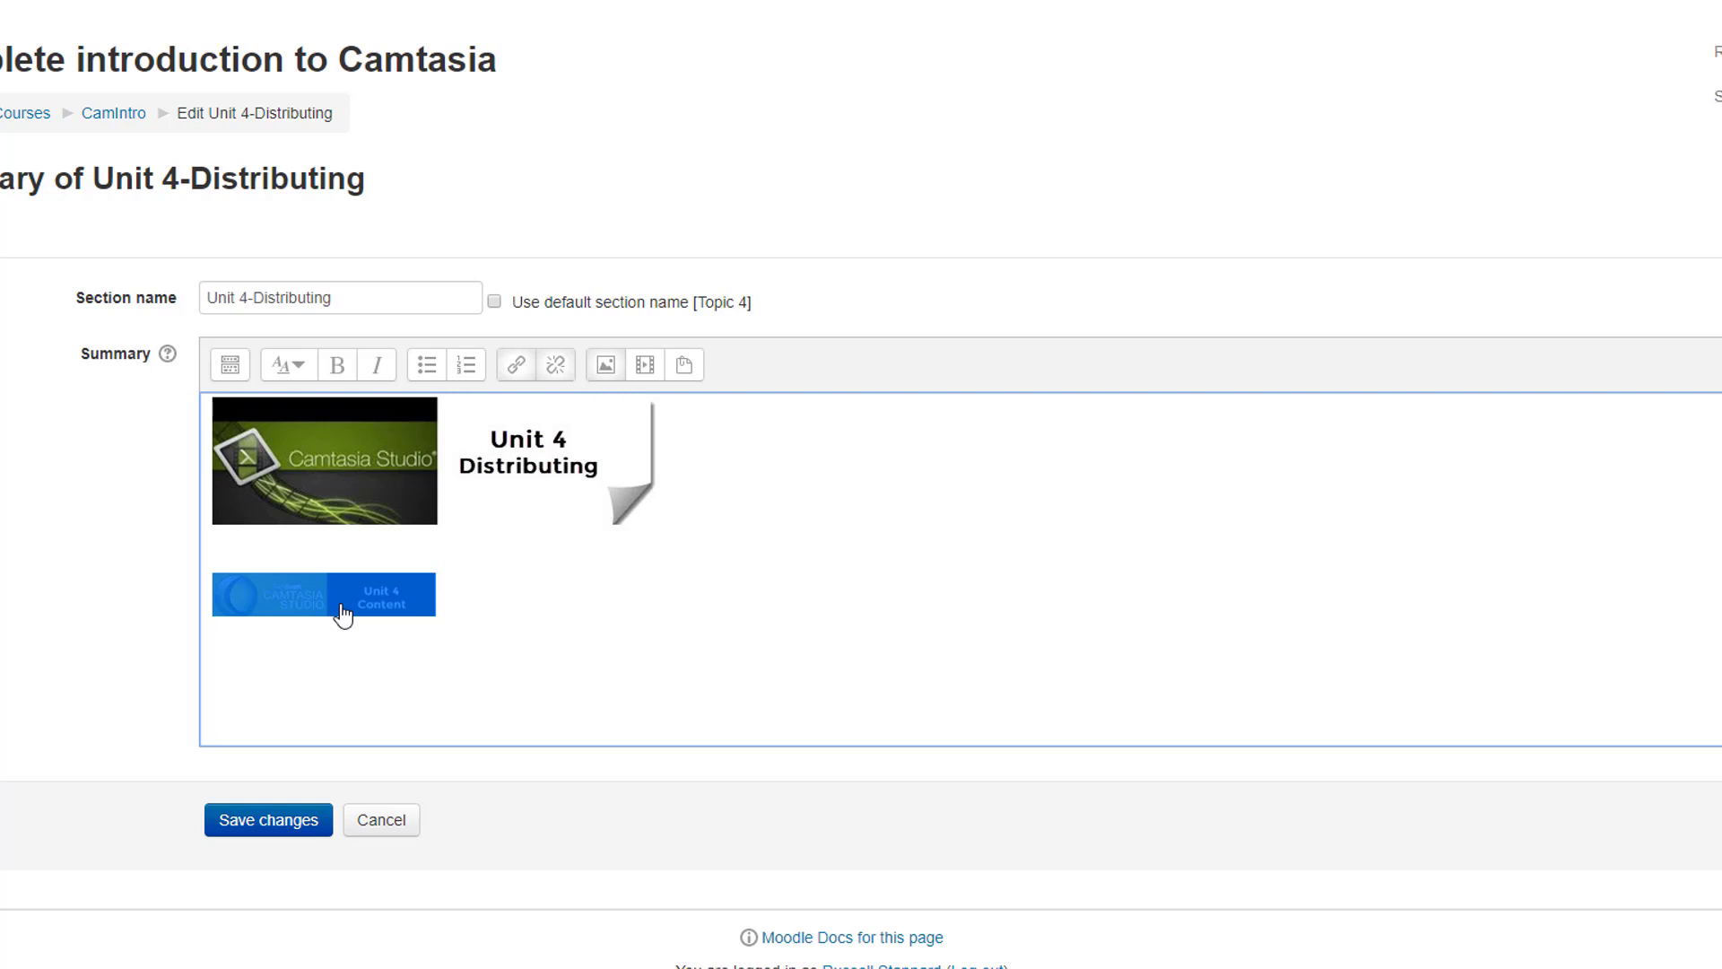
# - Save the changes to the topic summary and test the link on the Unit 4 Content image in the course
pyautogui.click(260, 826)
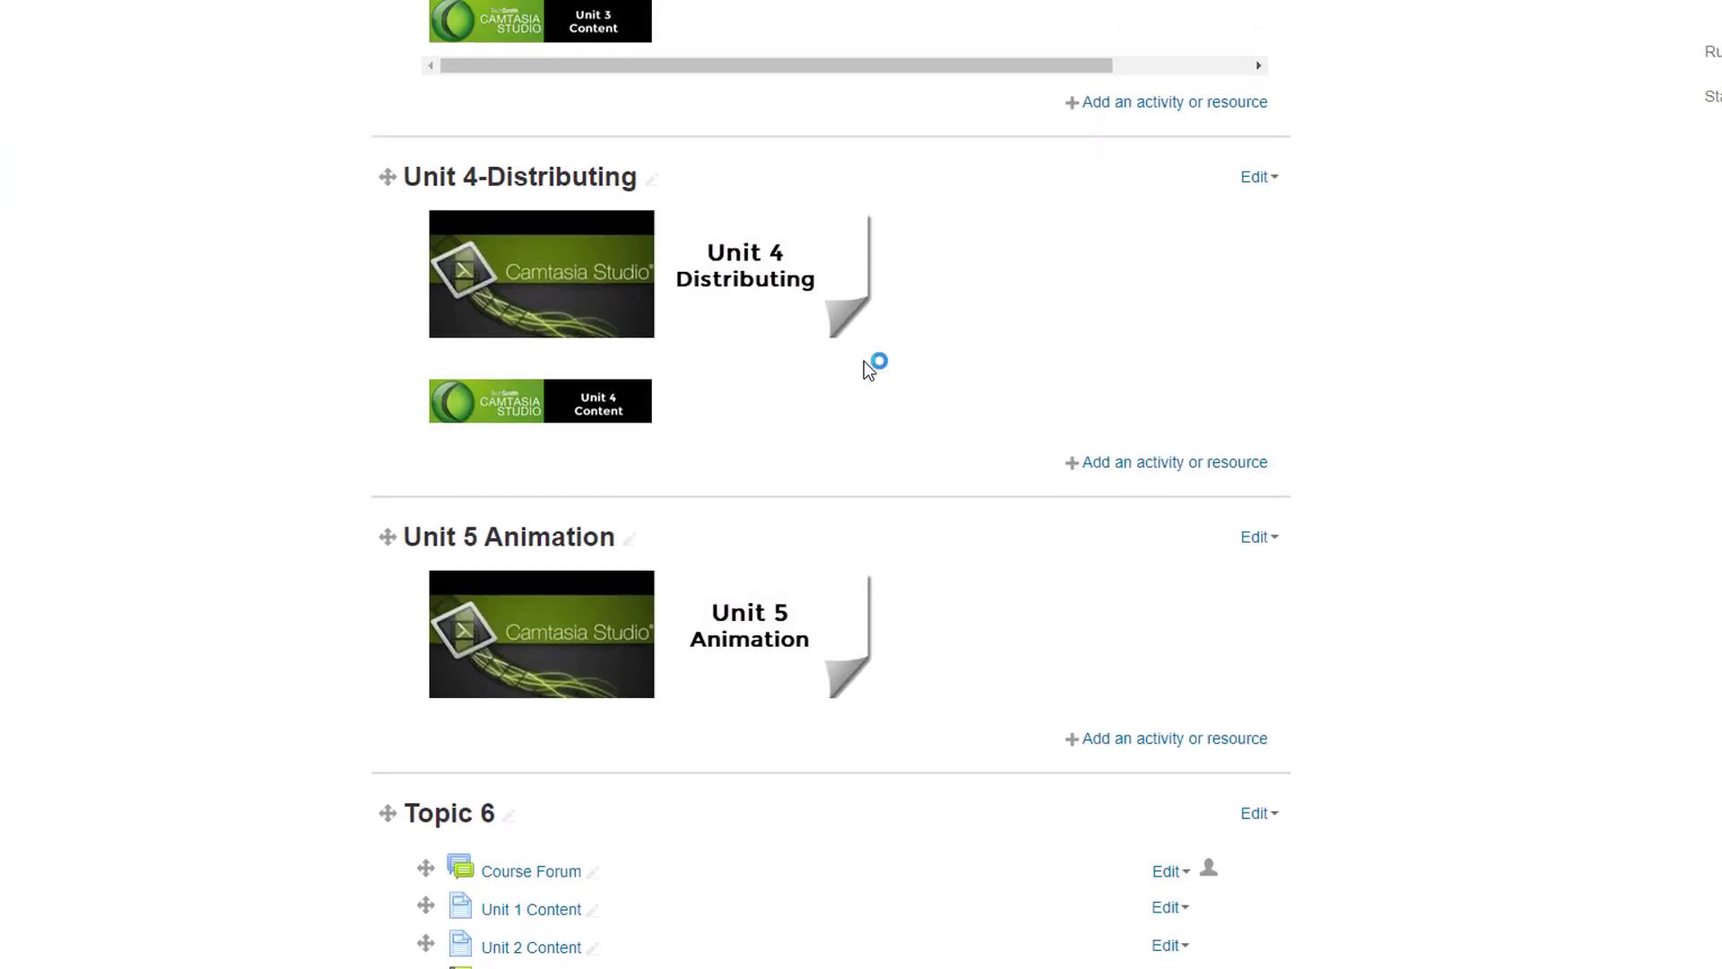
pyautogui.click(541, 413)
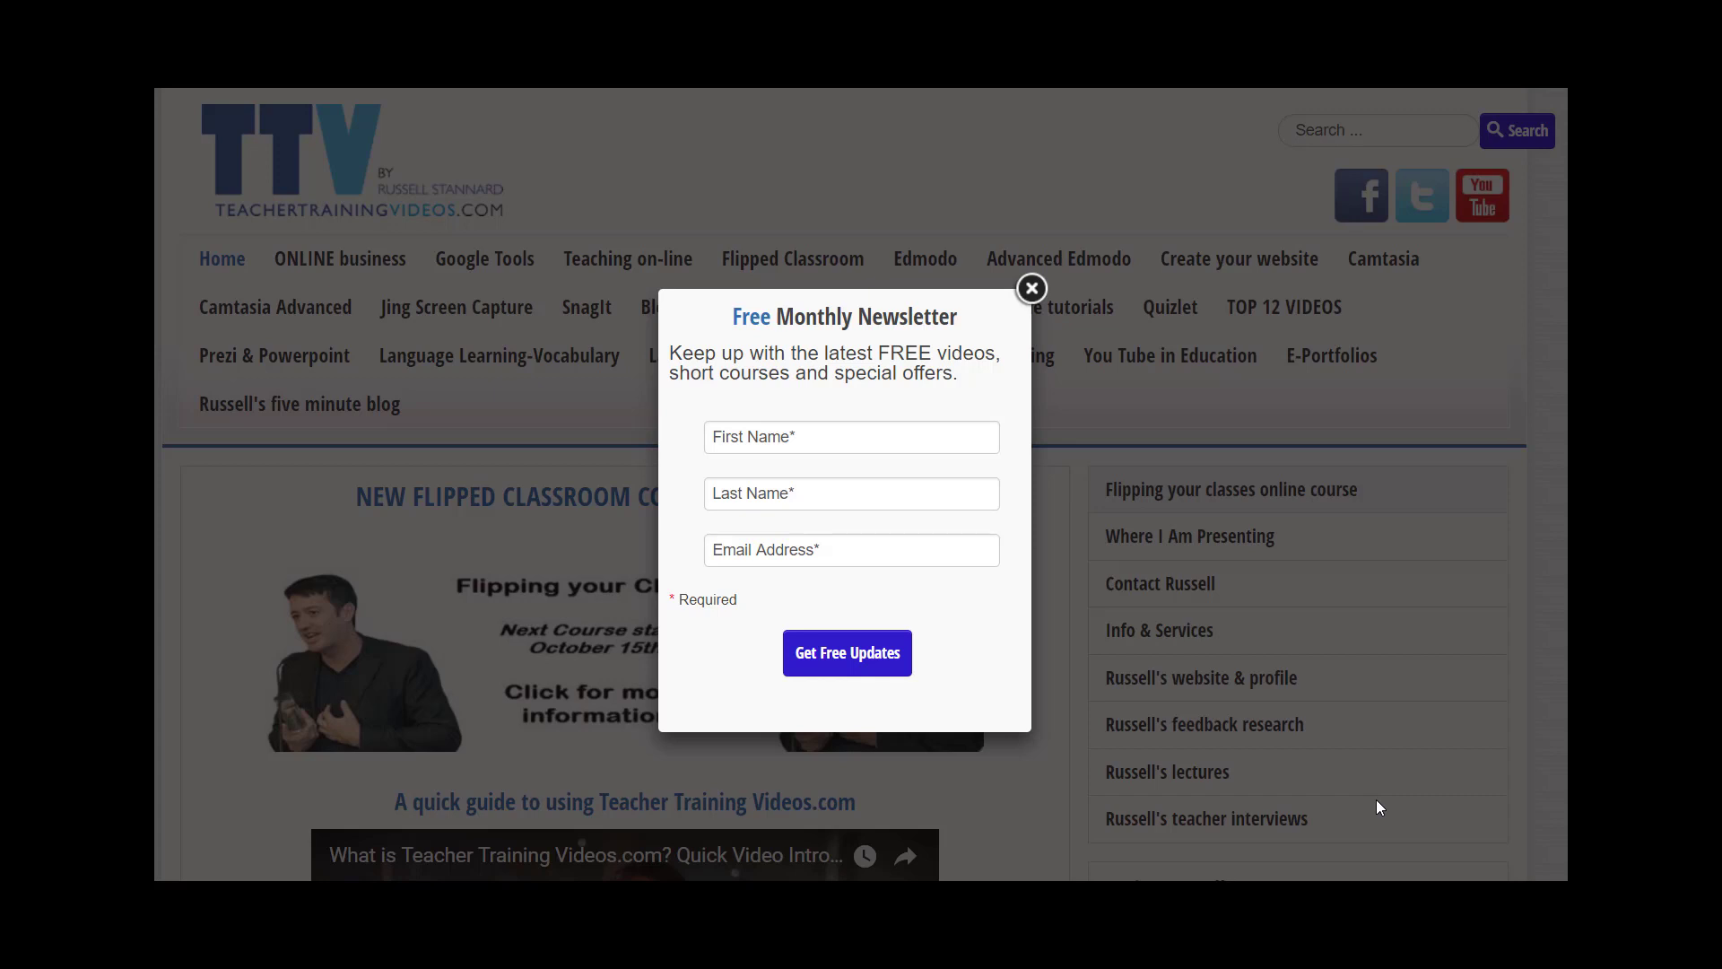
# - Dismiss the Free Monthly Newsletter pop-up on the Teacher Training Videos home page
pyautogui.click(1031, 288)
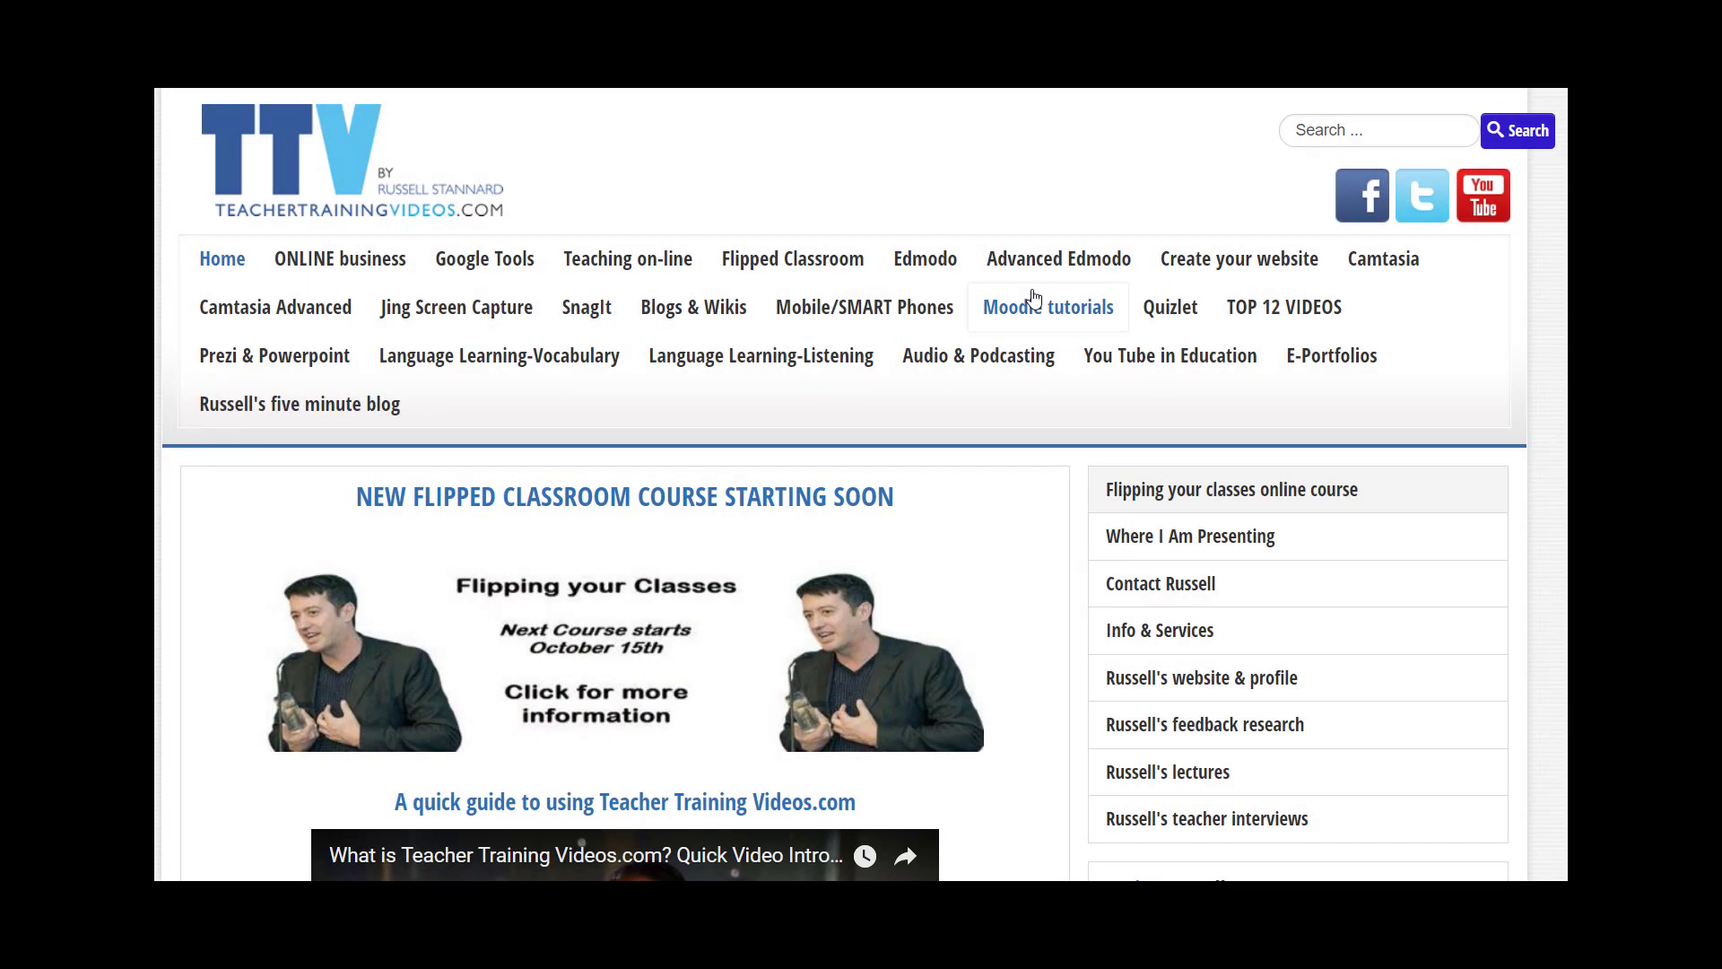